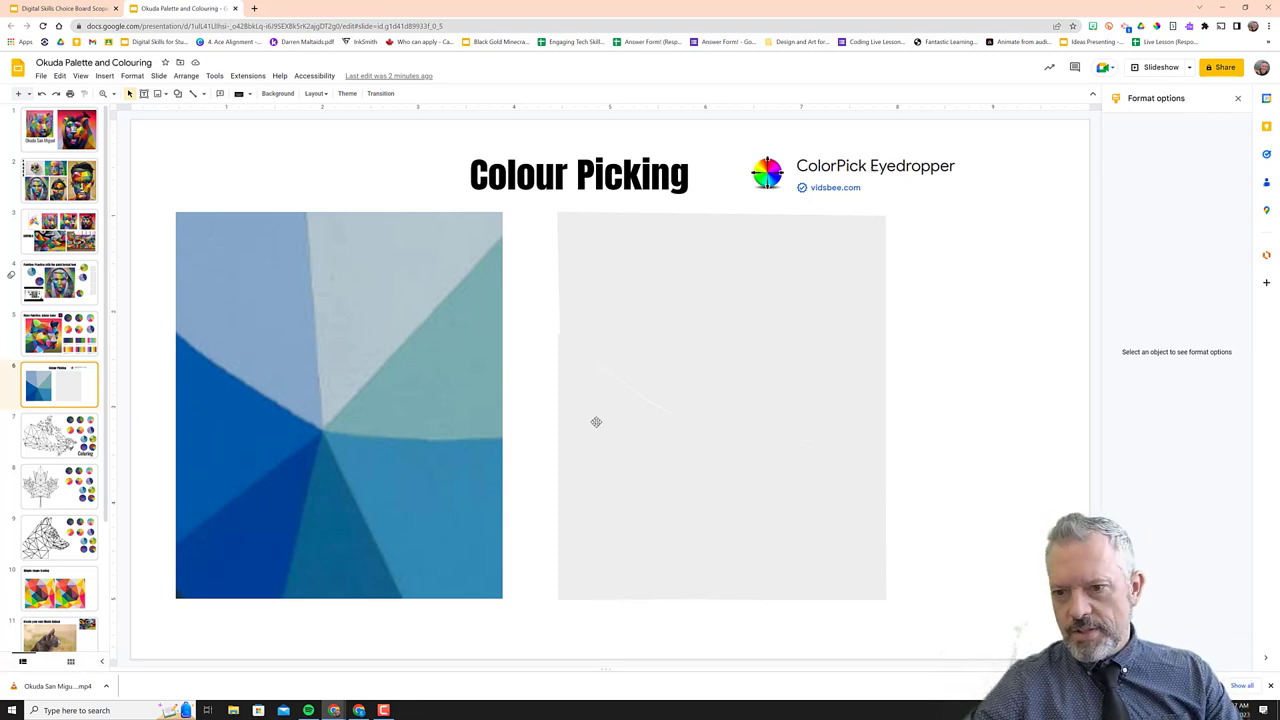
# Select the grey line drawing, close Format options, and preview the ColorPick Eyedropper link
pyautogui.moveTo(909, 209)
pyautogui.mouseDown()
pyautogui.moveTo(771, 493)
pyautogui.moveTo(594, 506)
pyautogui.moveTo(550, 605)
pyautogui.mouseUp()
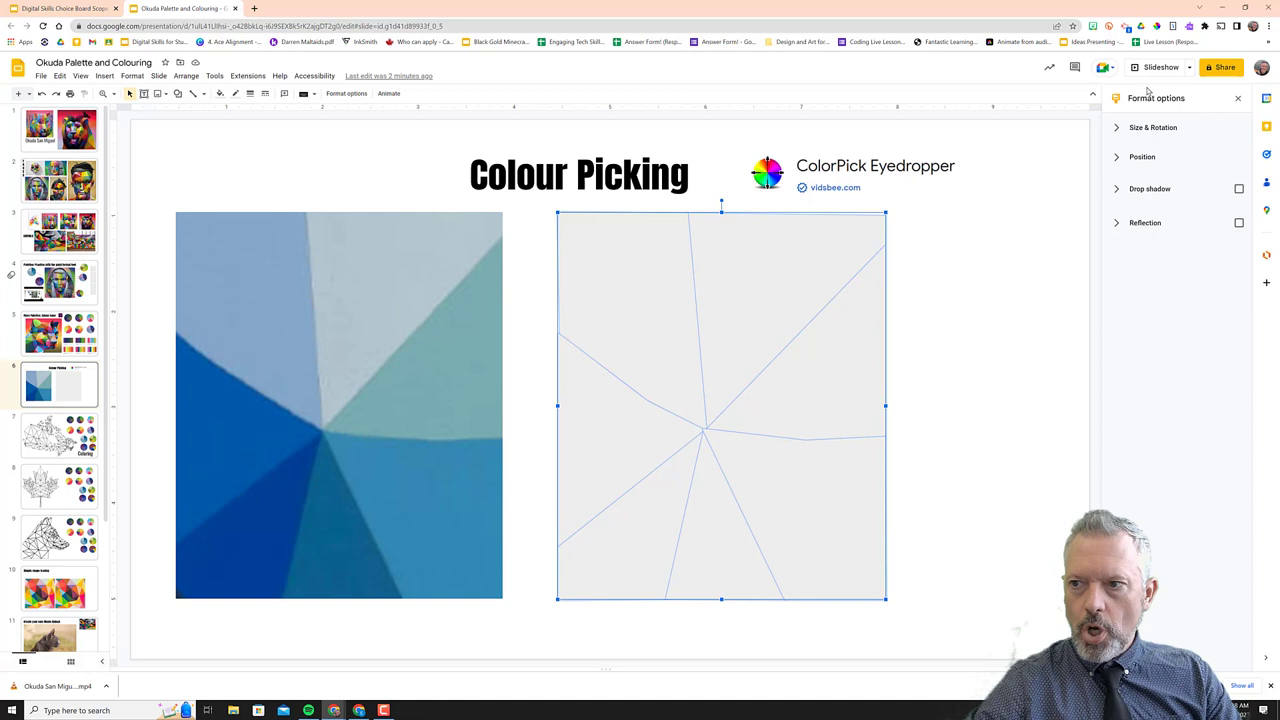
pyautogui.click(1238, 98)
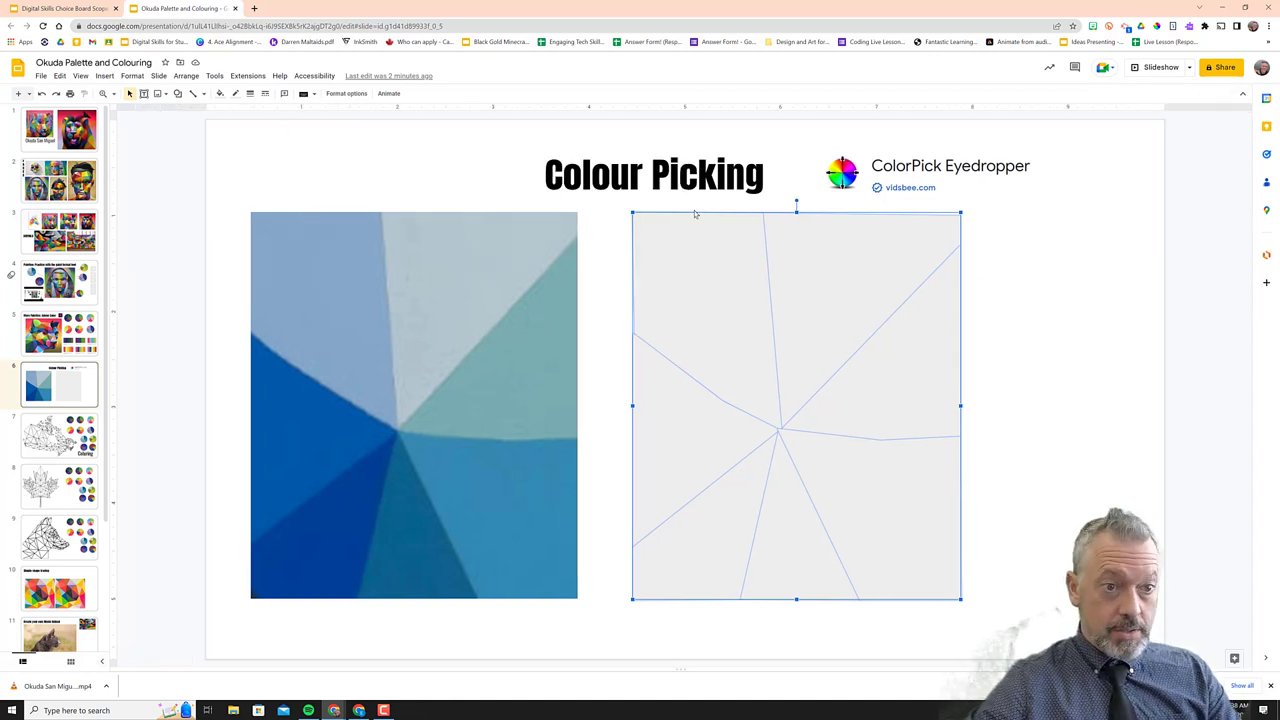
pyautogui.click(918, 182)
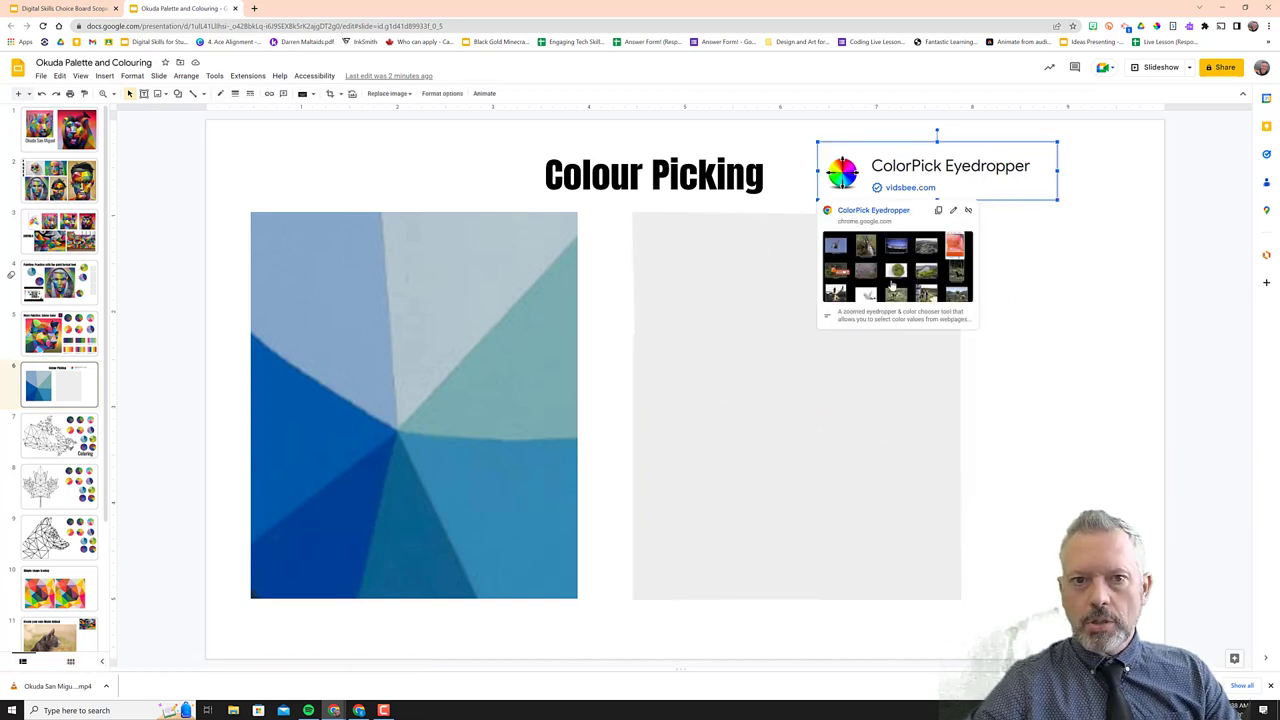
# Open the ColorPick Eyedropper Chrome Web Store page, then return to the Okuda slides
pyautogui.click(893, 285)
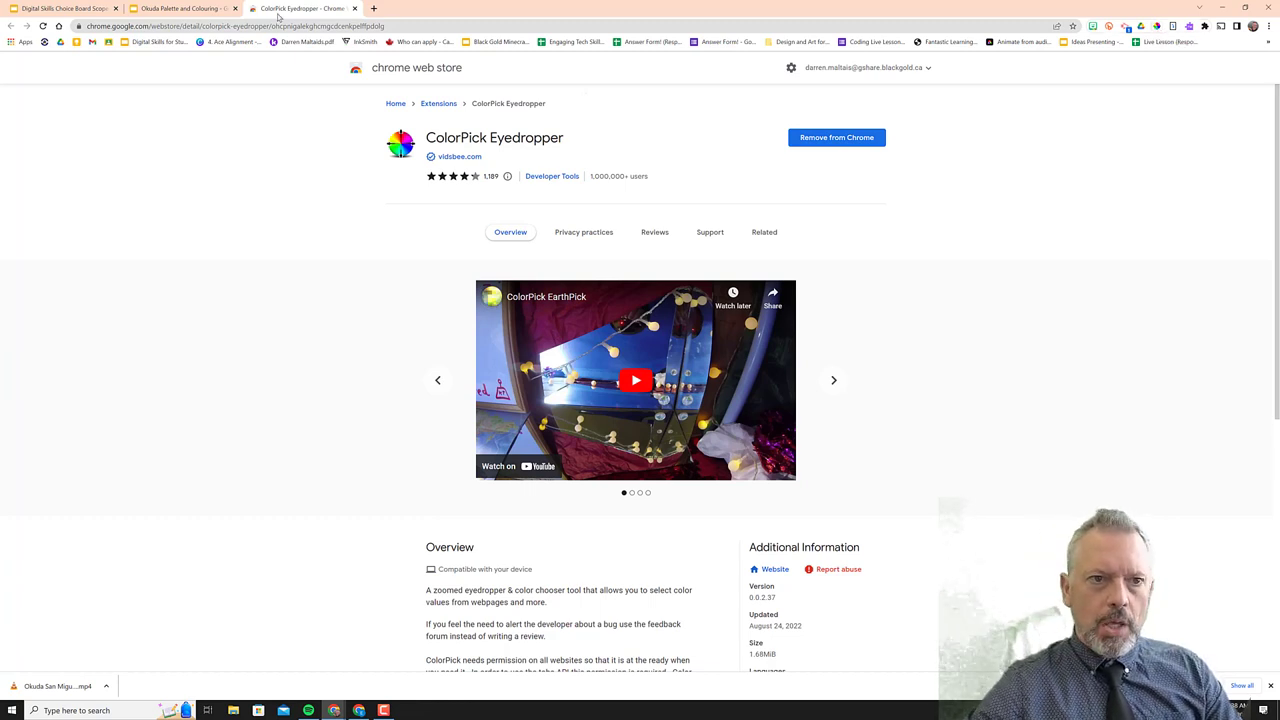
pyautogui.click(216, 10)
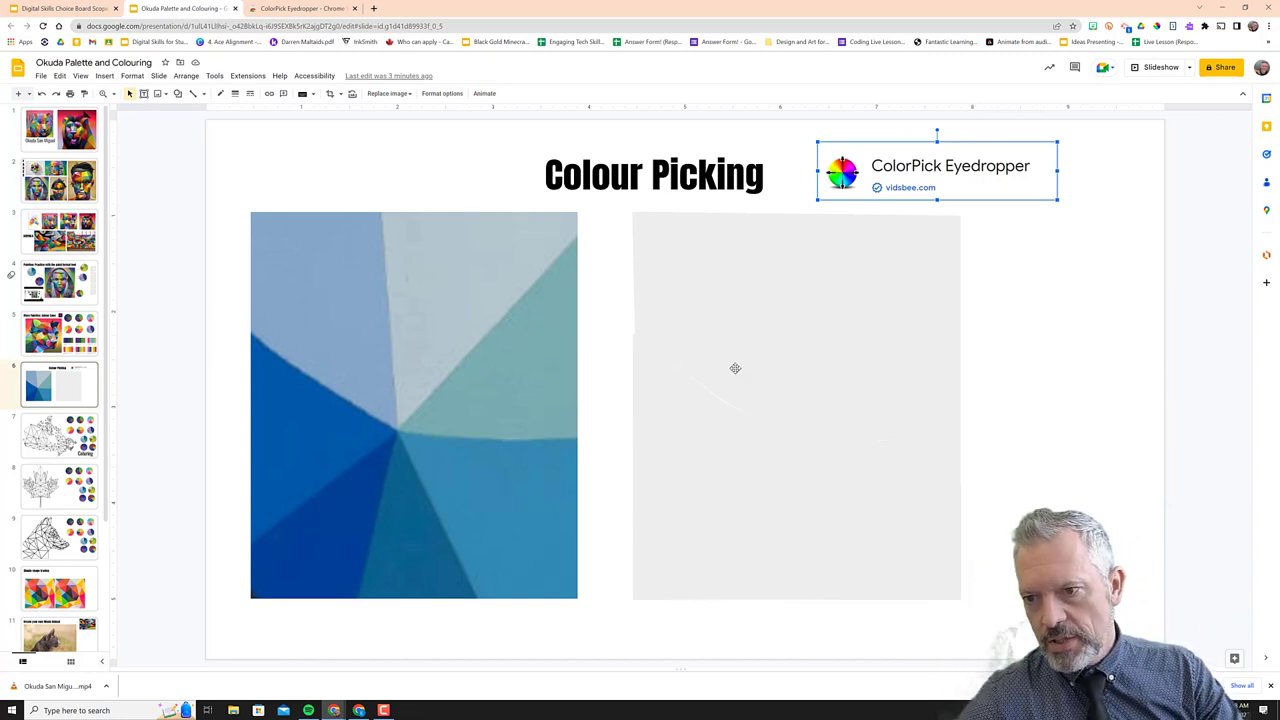
pyautogui.moveTo(985, 214)
pyautogui.mouseDown()
pyautogui.moveTo(983, 289)
pyautogui.moveTo(940, 423)
pyautogui.moveTo(909, 449)
pyautogui.moveTo(646, 544)
pyautogui.moveTo(628, 592)
pyautogui.mouseUp()
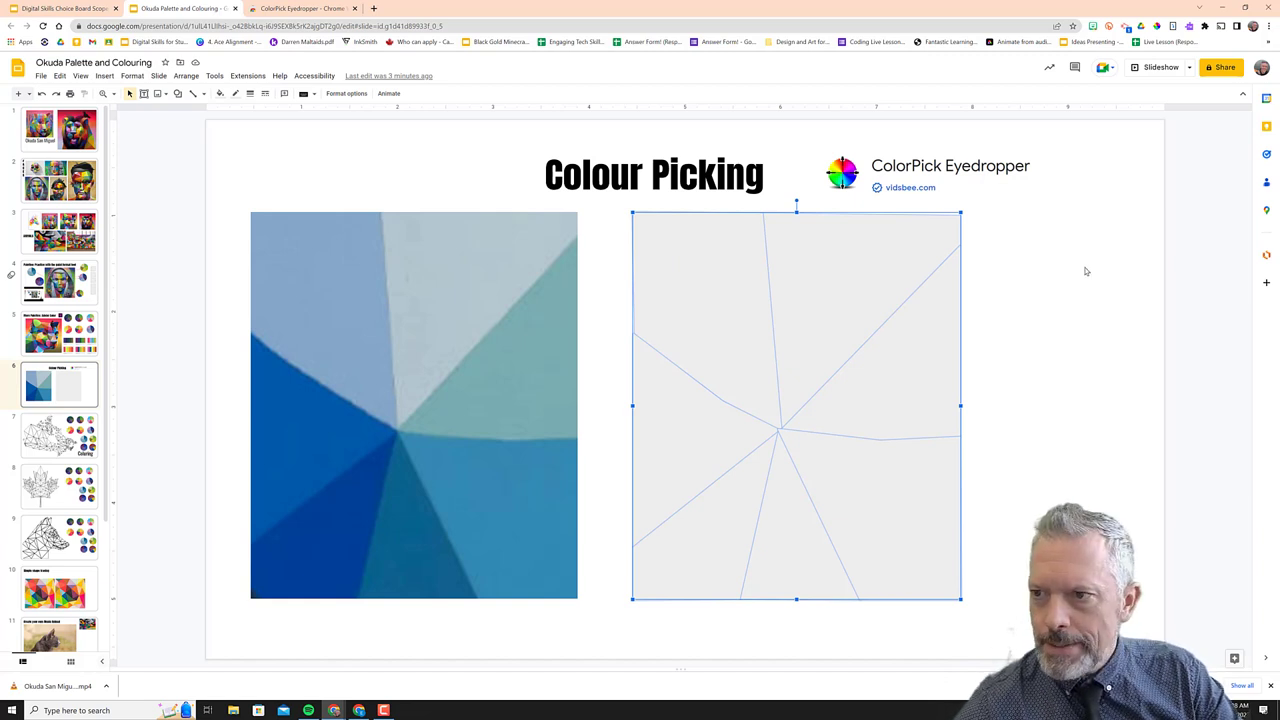
pyautogui.click(1074, 208)
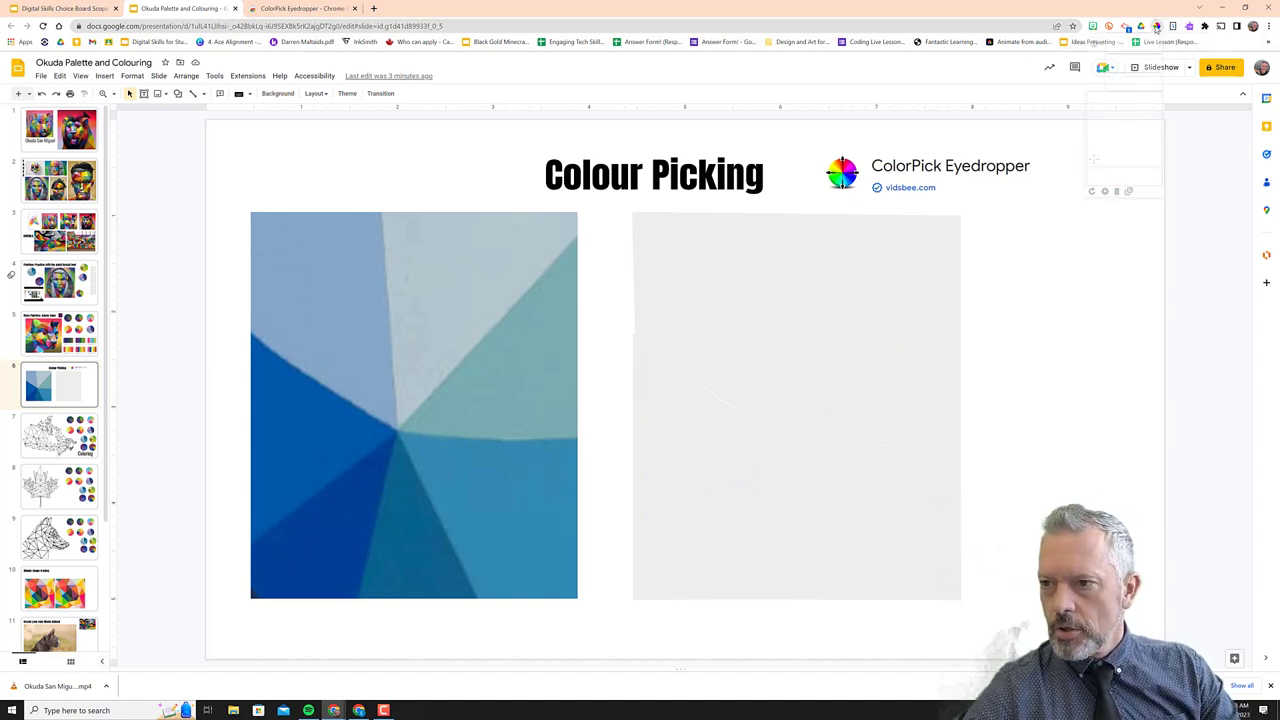
# Sample the light blue 86AACA from the photo's top-left with ColorPick
pyautogui.click(1156, 27)
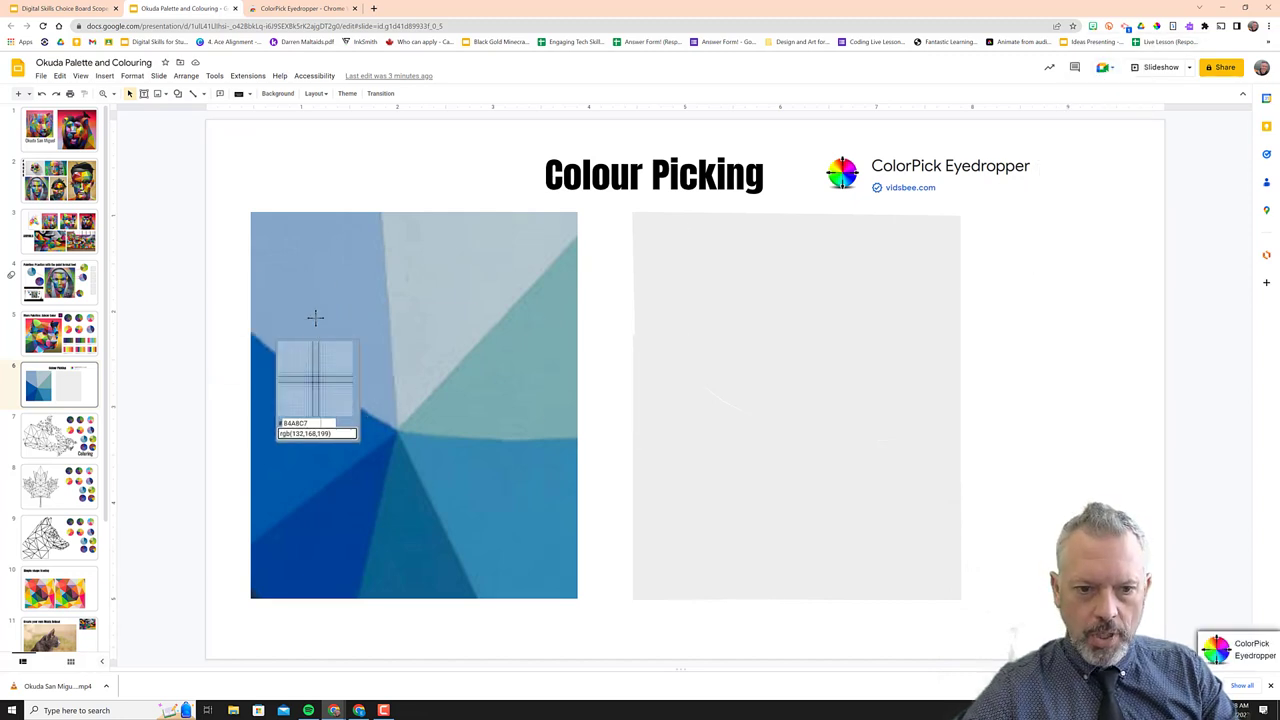
pyautogui.click(313, 280)
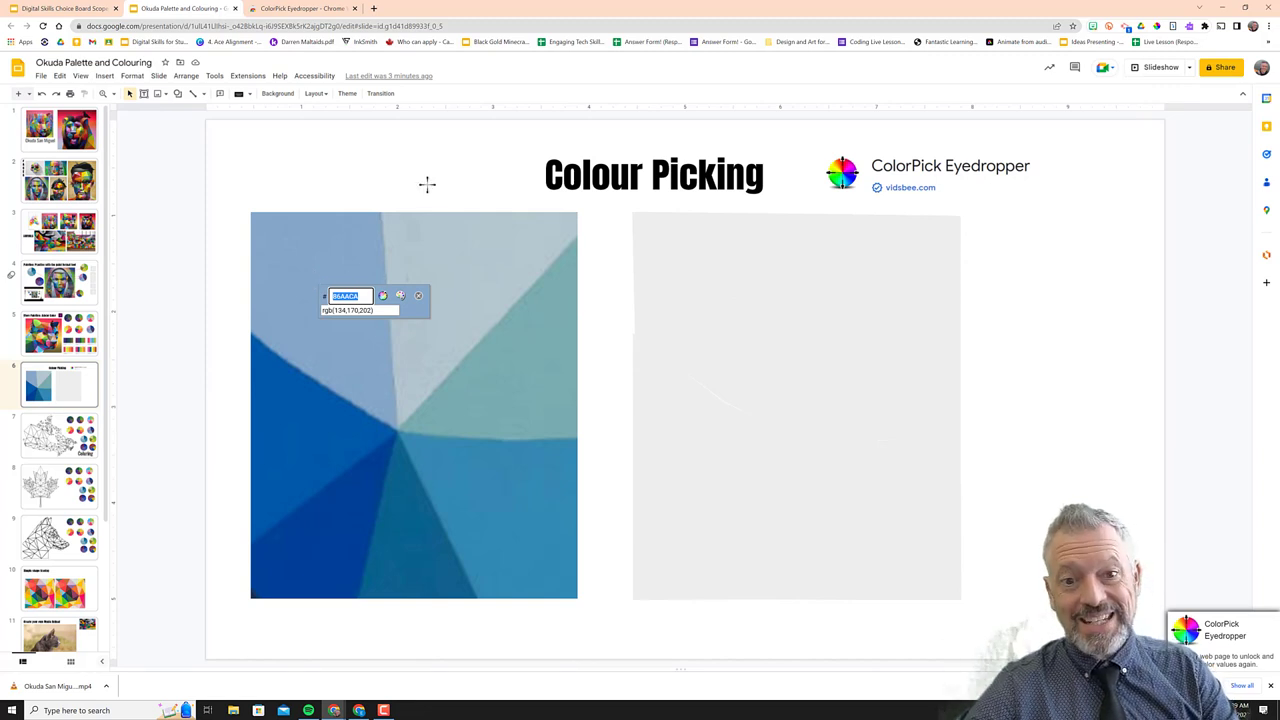
pyautogui.press('Escape')
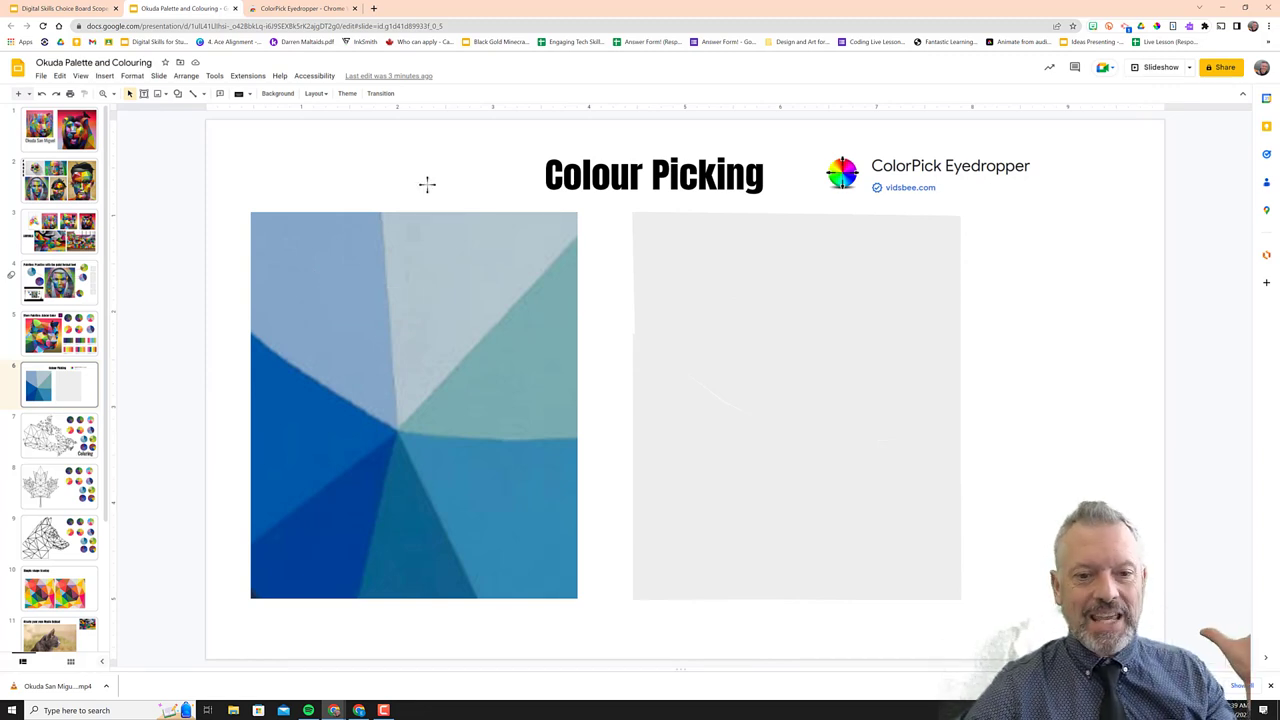
# Fill the top-left outline piece with custom colour 86AACA
pyautogui.click(685, 257)
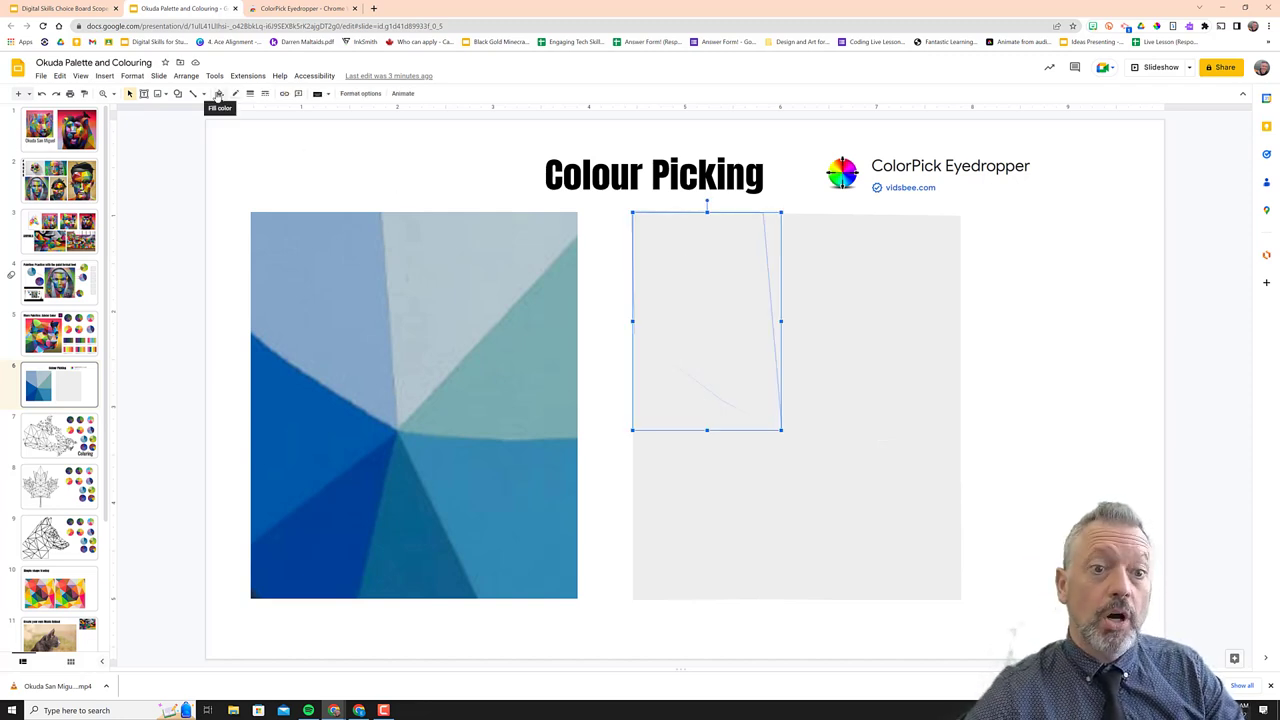
pyautogui.click(218, 94)
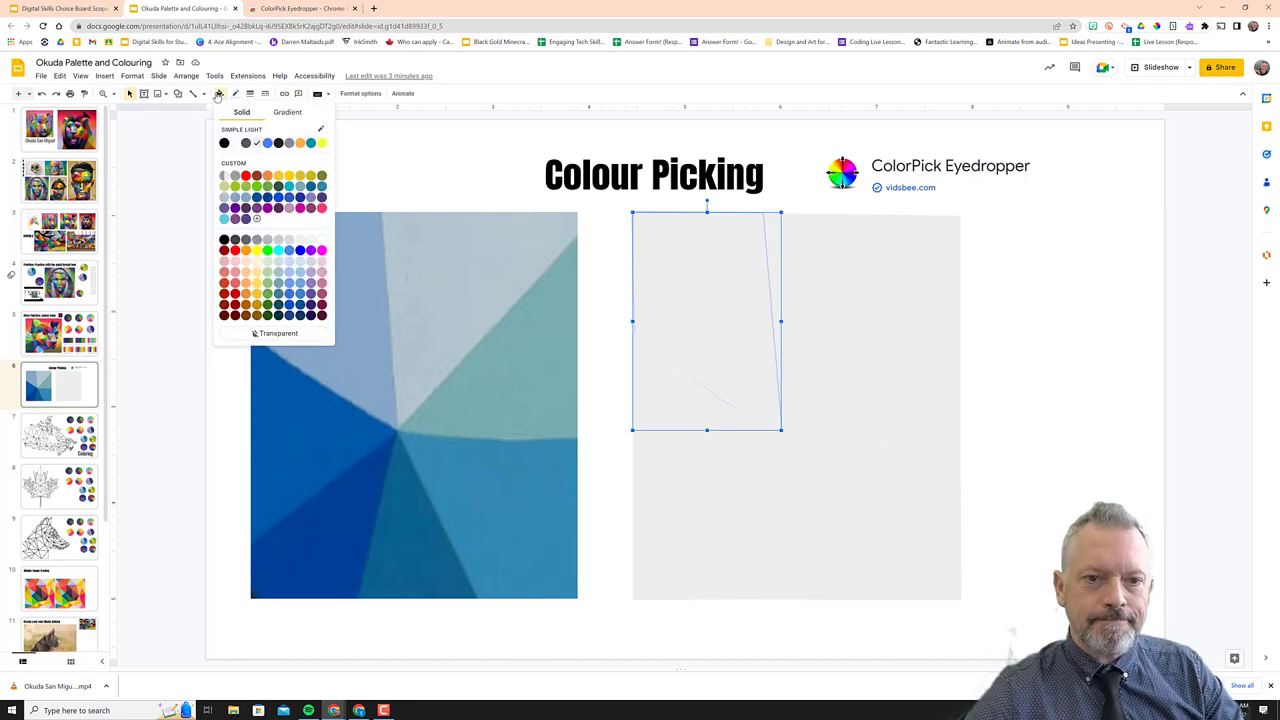
pyautogui.click(257, 219)
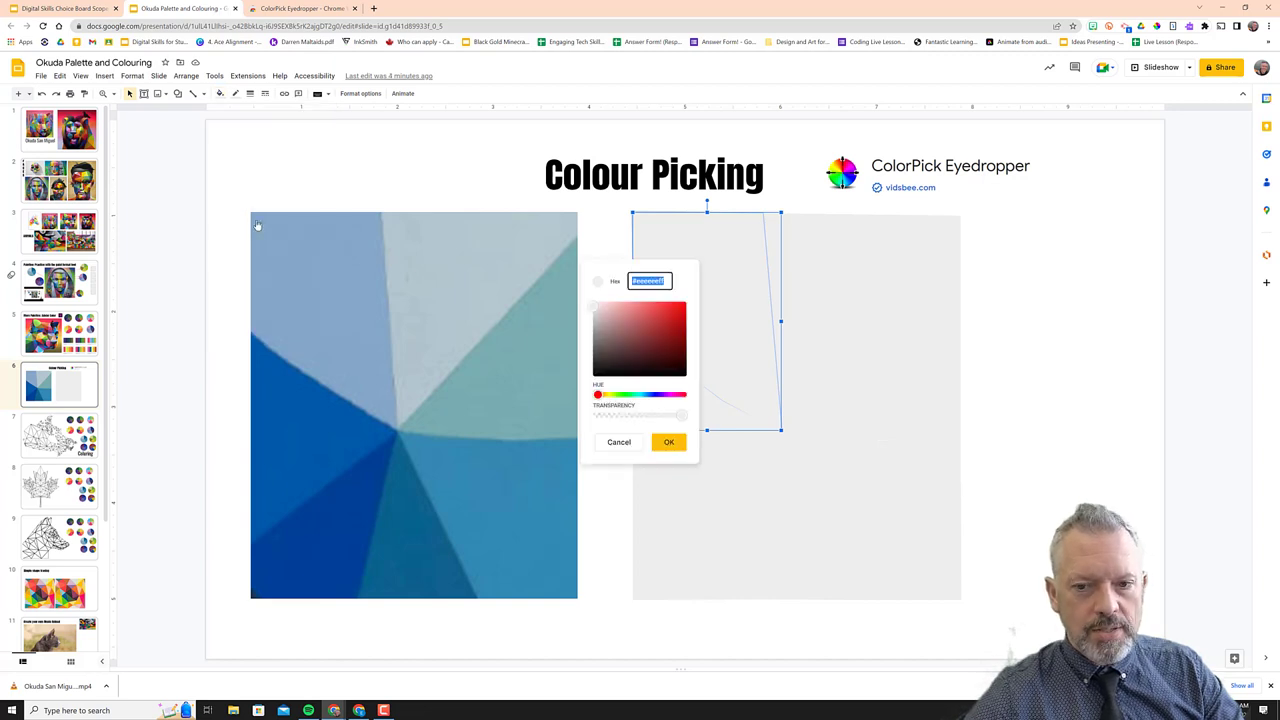
pyautogui.write('86A0CA')
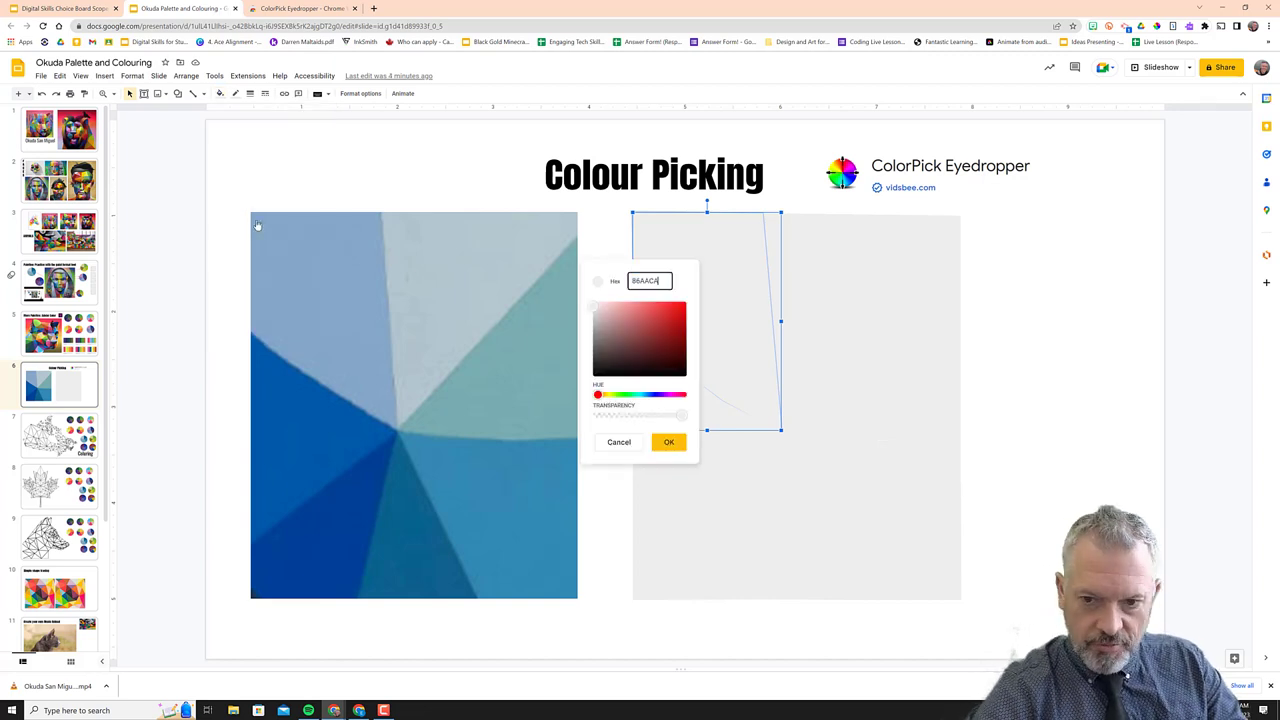
pyautogui.press('Return')
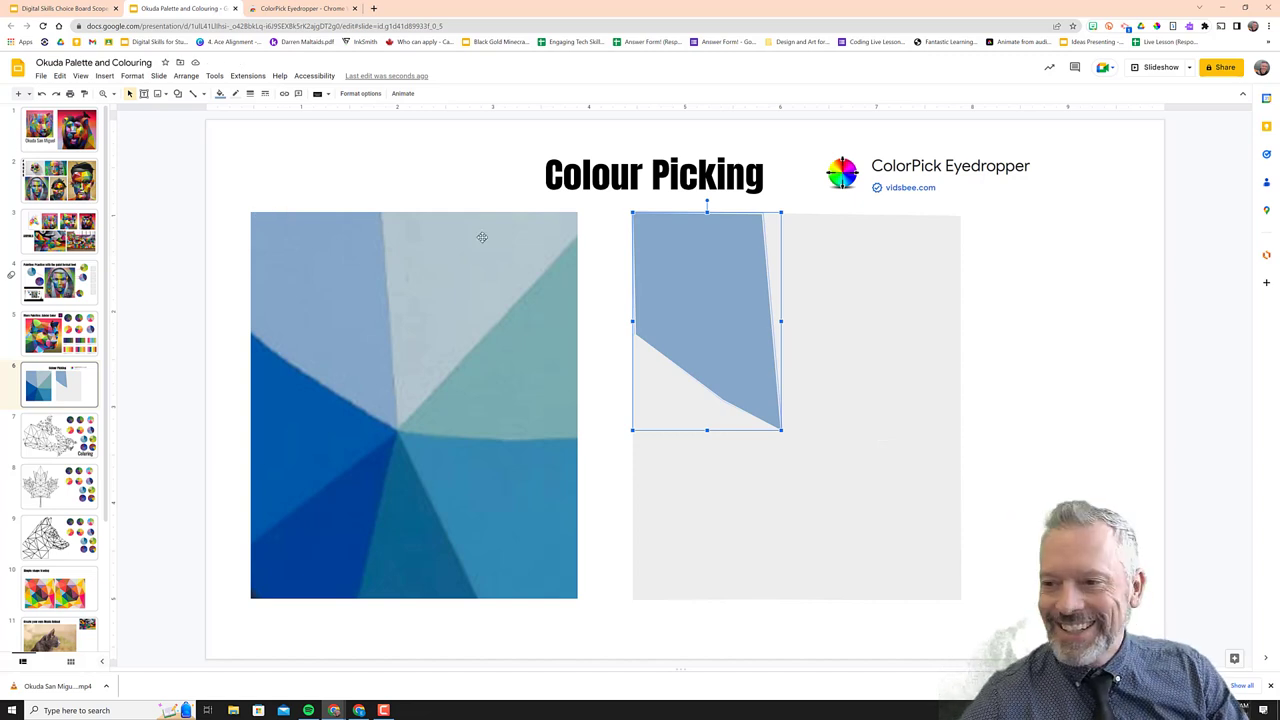
# Sample the pale blue B3C5CF from the photo's upper middle with ColorPick
pyautogui.click(1078, 186)
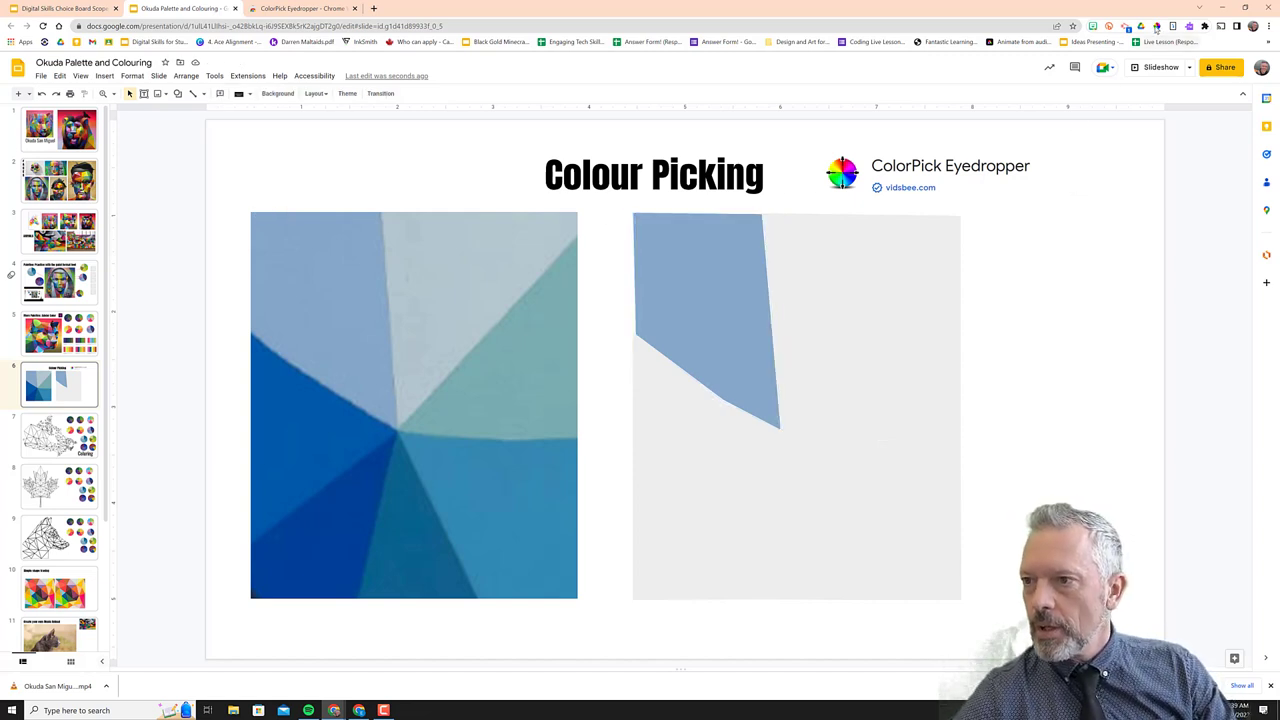
pyautogui.click(1155, 27)
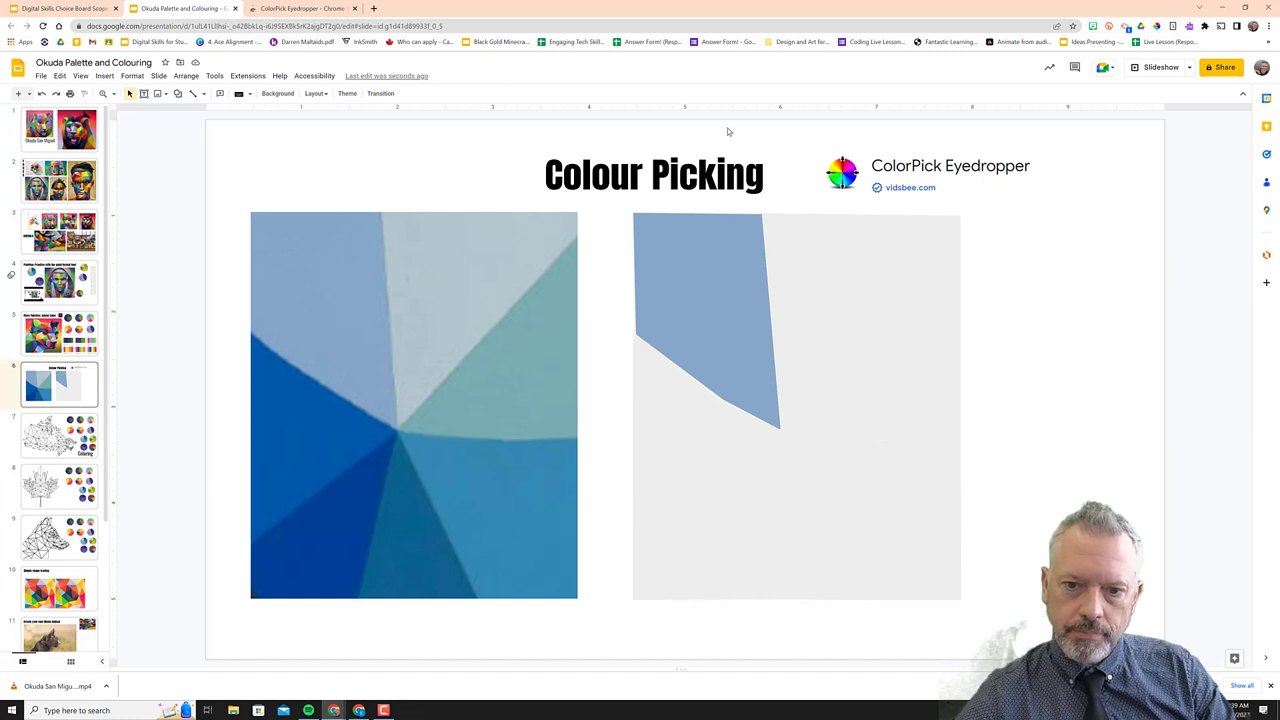
pyautogui.click(456, 279)
pyautogui.hotkey('ctrl', 'c')
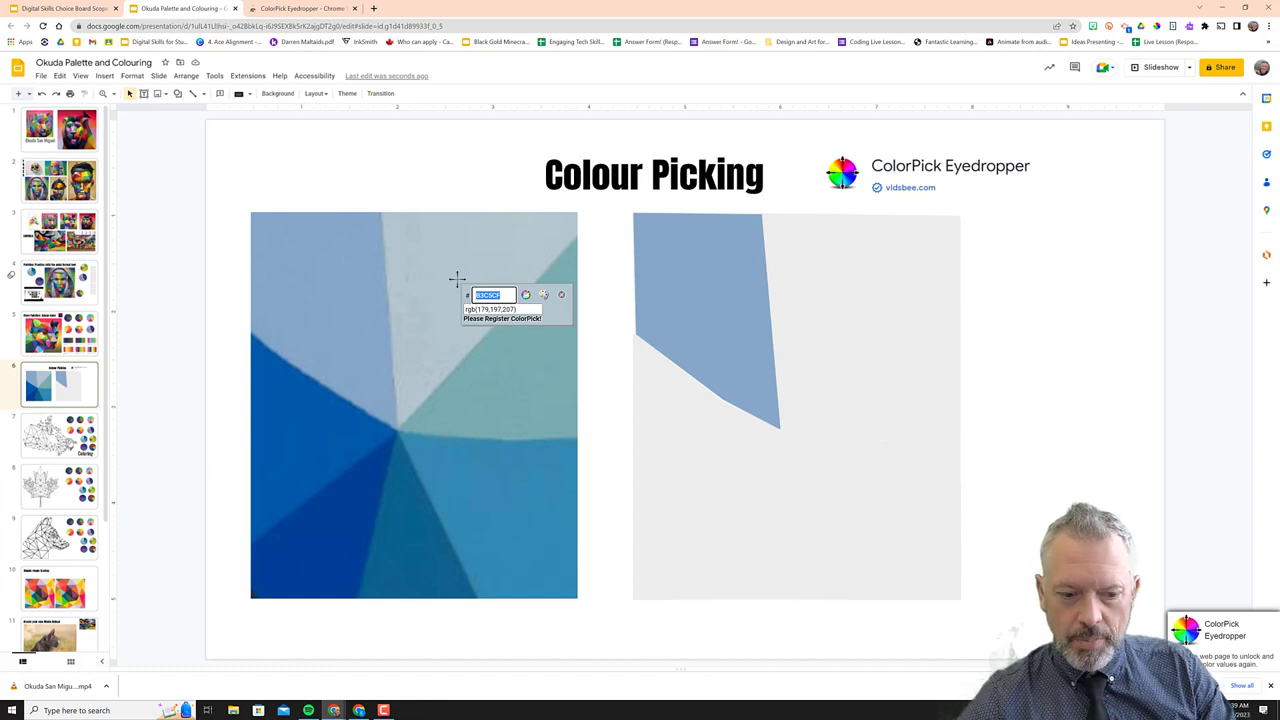
pyautogui.press('Escape')
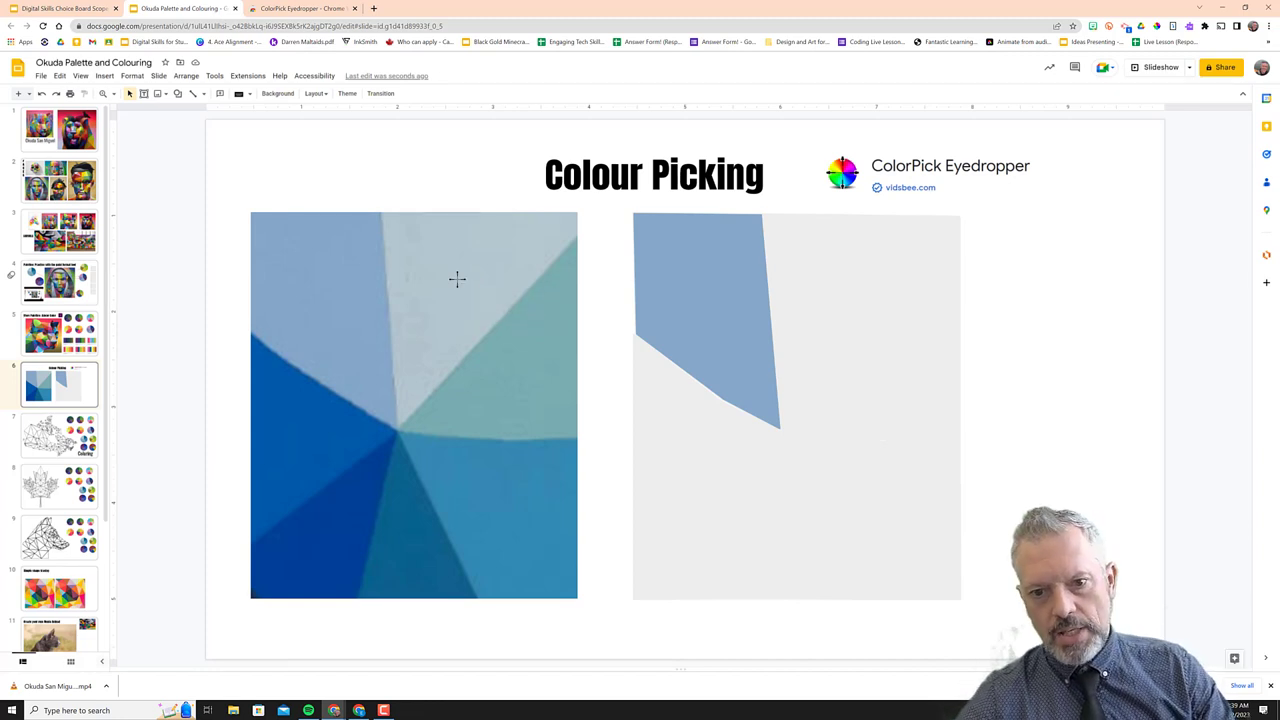
# Fill the top-right triangle with custom colour B3C5CF
pyautogui.click(799, 255)
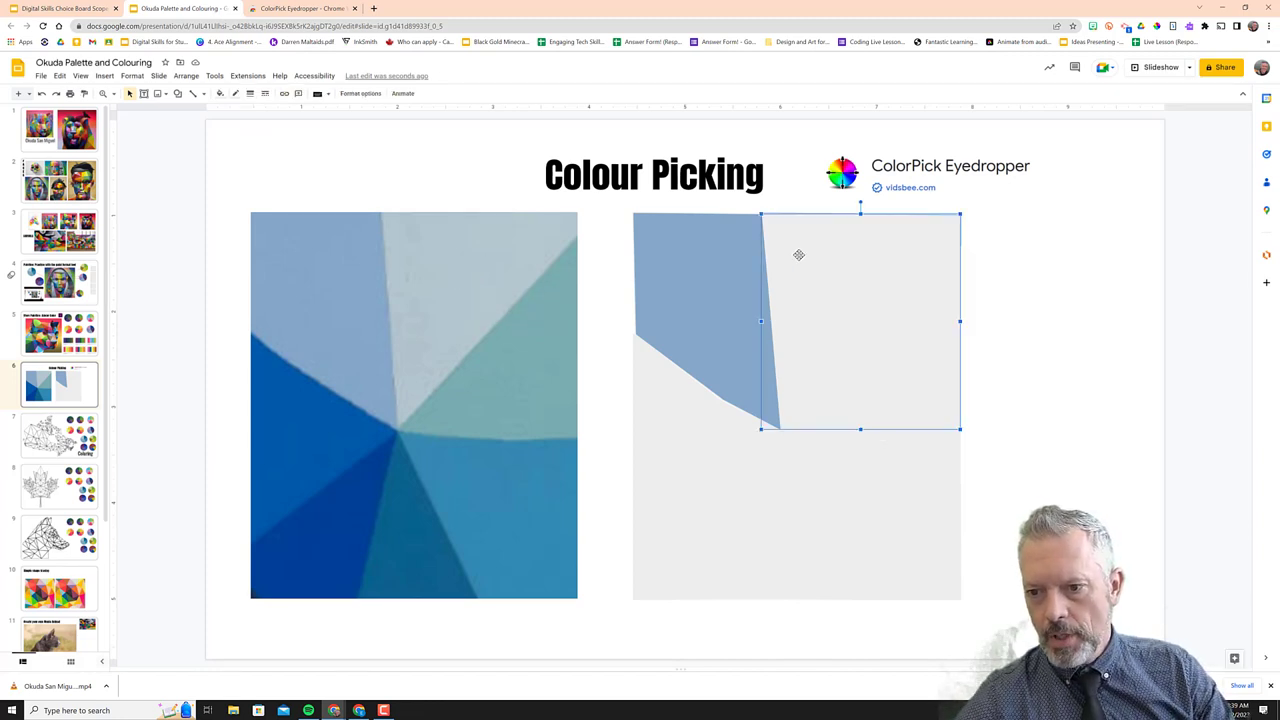
pyautogui.click(221, 95)
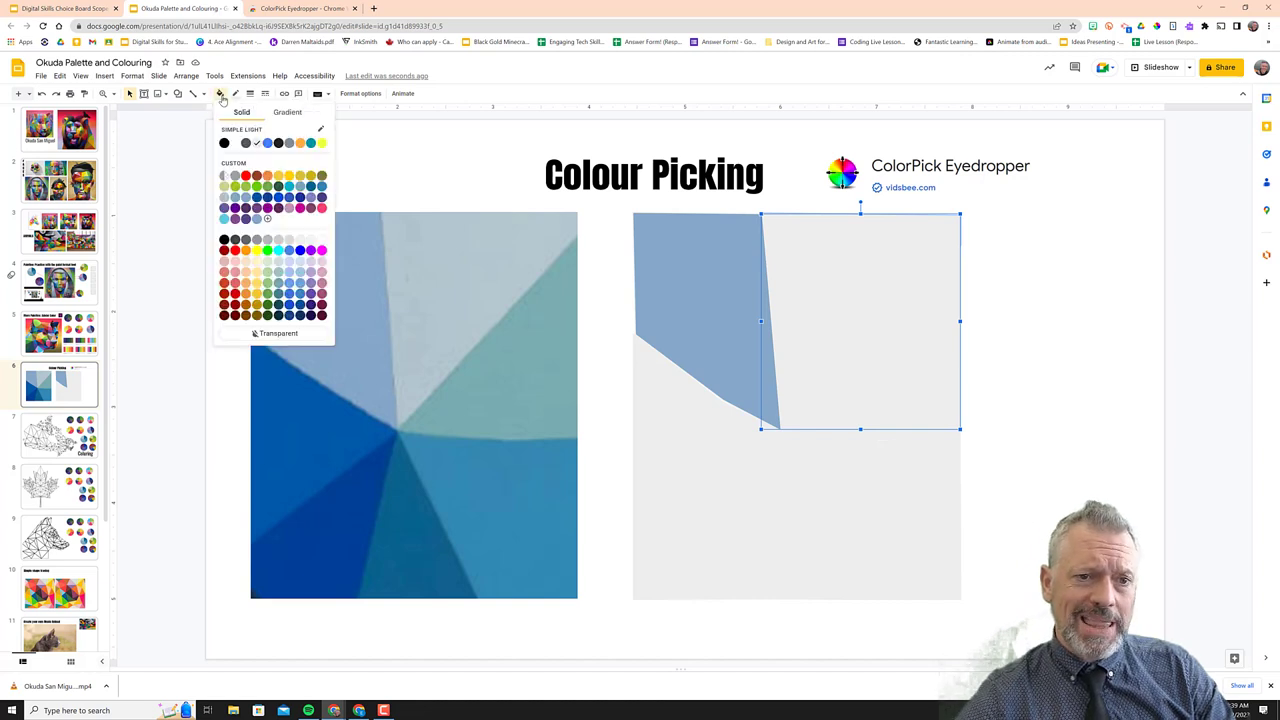
pyautogui.click(267, 220)
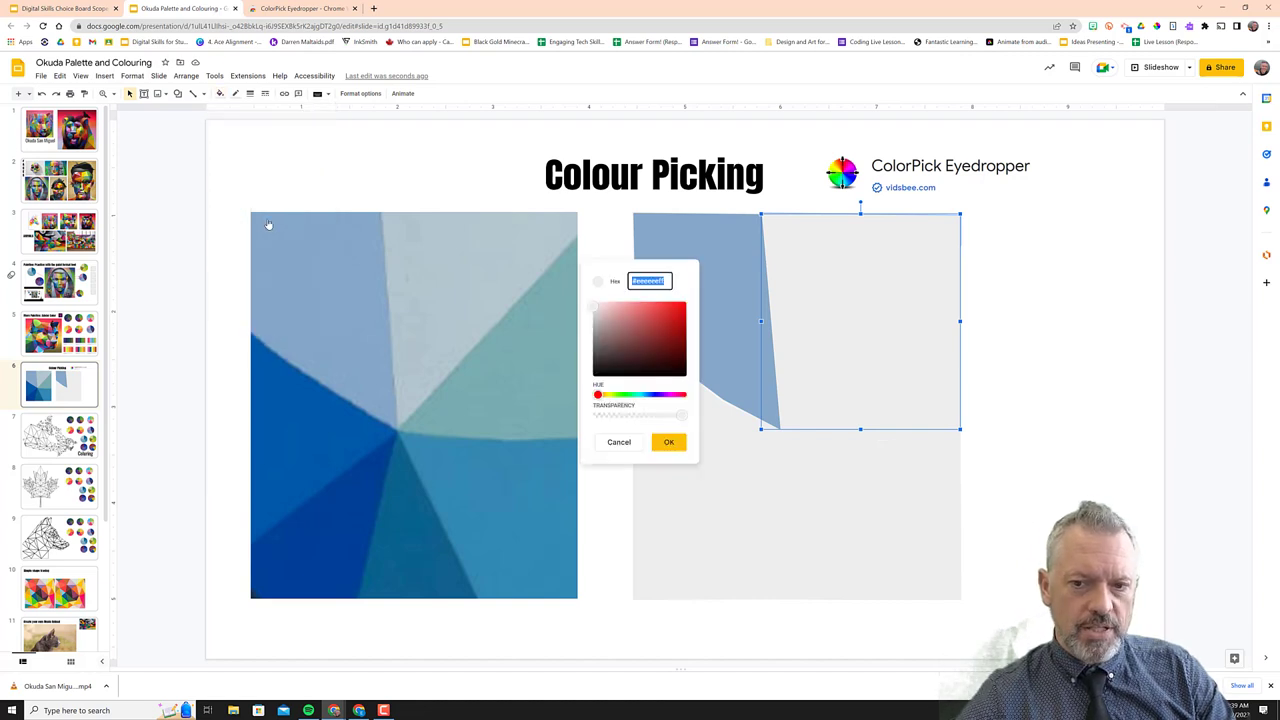
pyautogui.hotkey('ctrl', 'v')
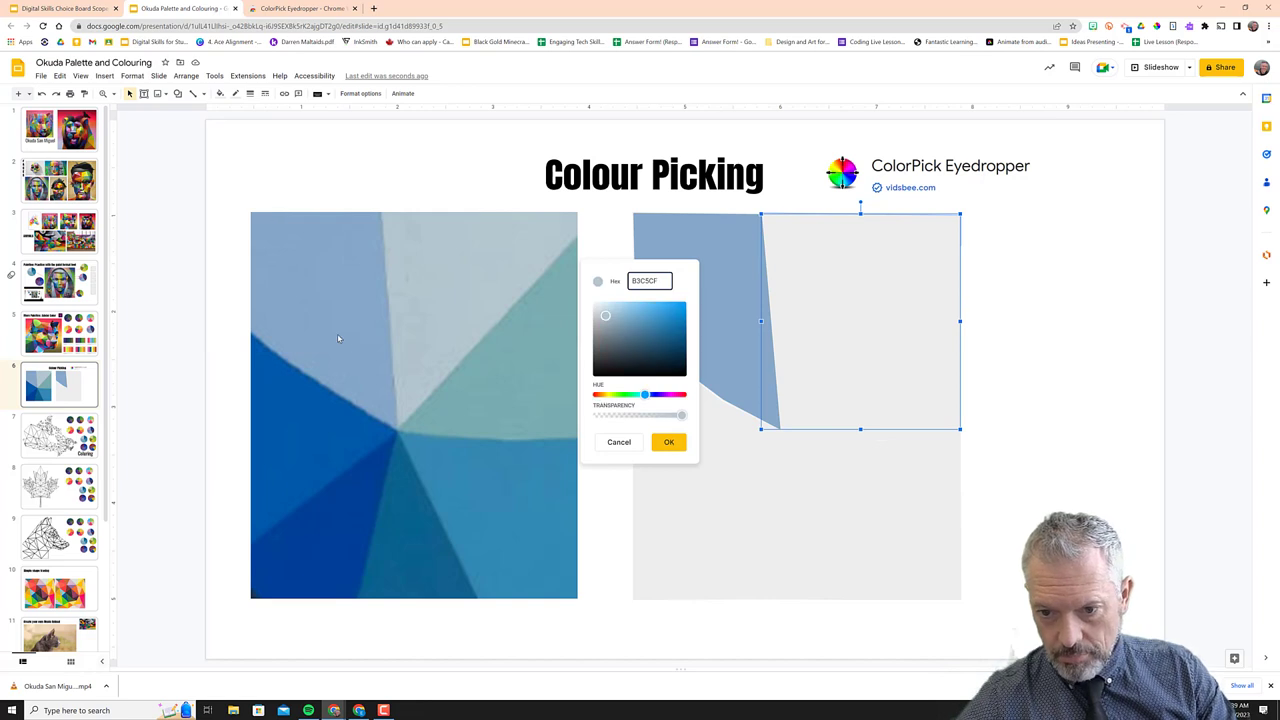
pyautogui.click(669, 443)
pyautogui.click(1013, 264)
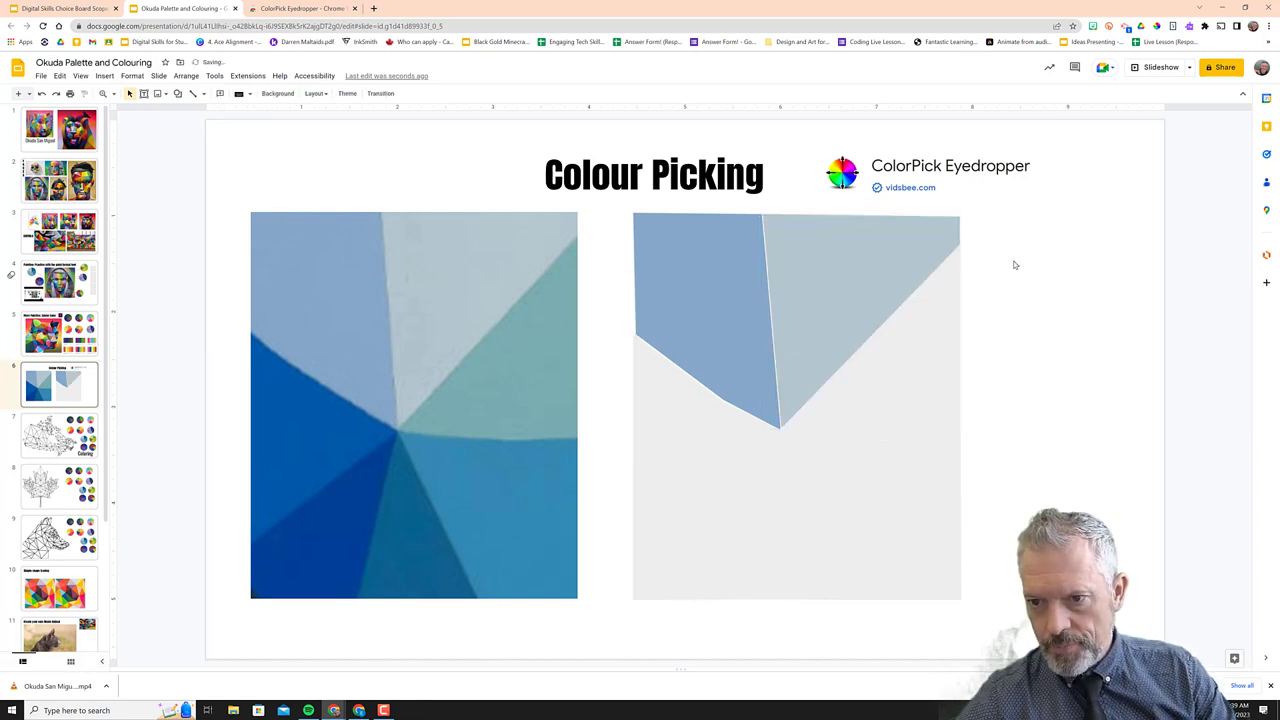
pyautogui.click(786, 295)
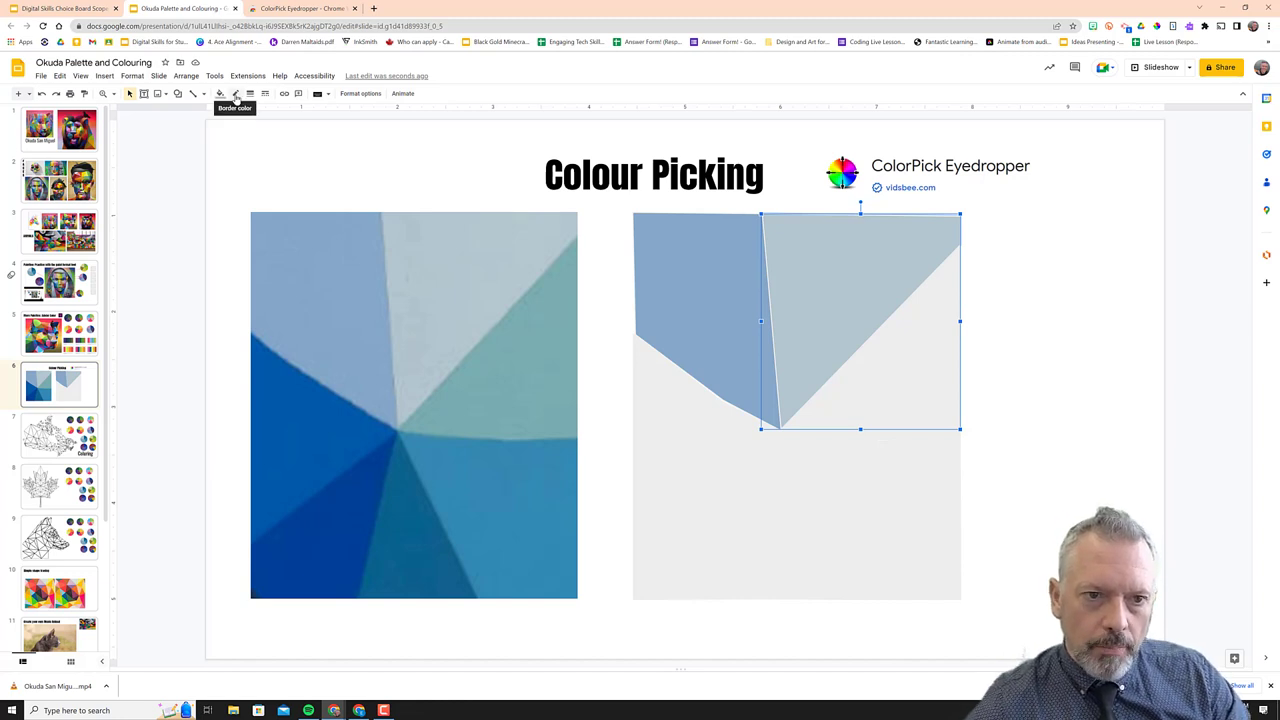
# Give the grey triangle a border matching its fill, 4px thick
pyautogui.click(236, 94)
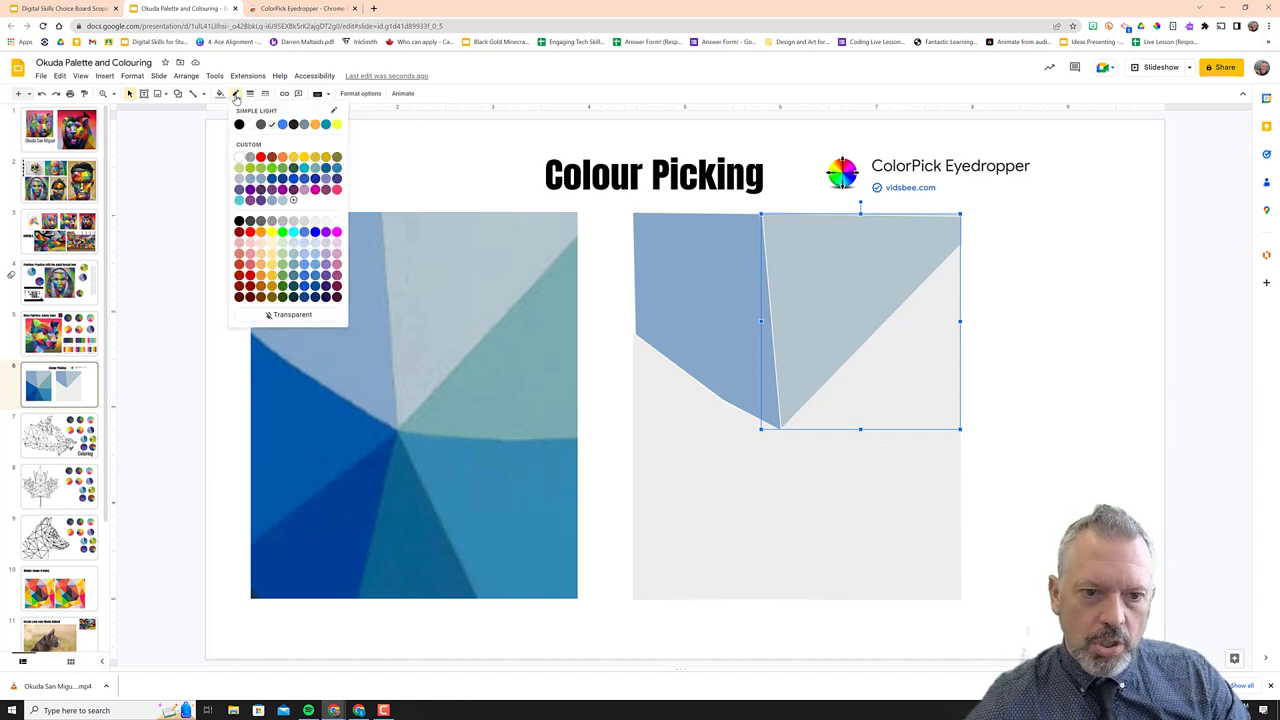
pyautogui.click(283, 201)
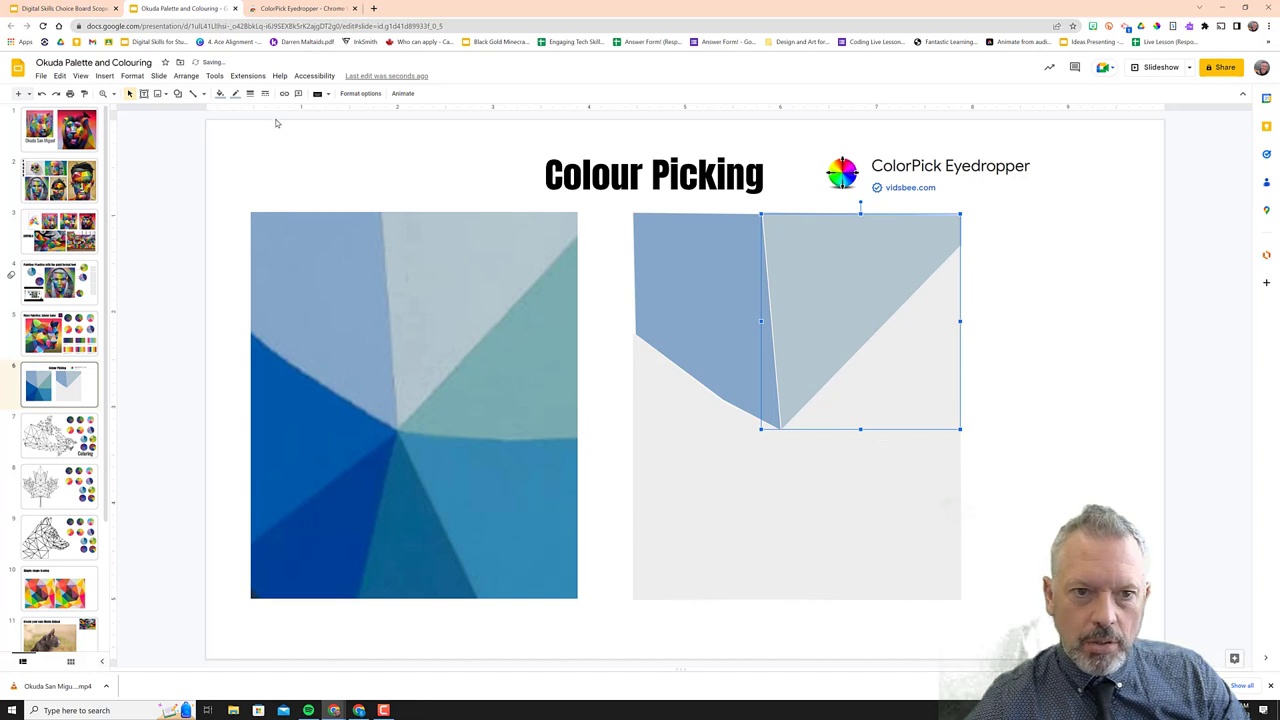
pyautogui.click(249, 94)
pyautogui.click(264, 128)
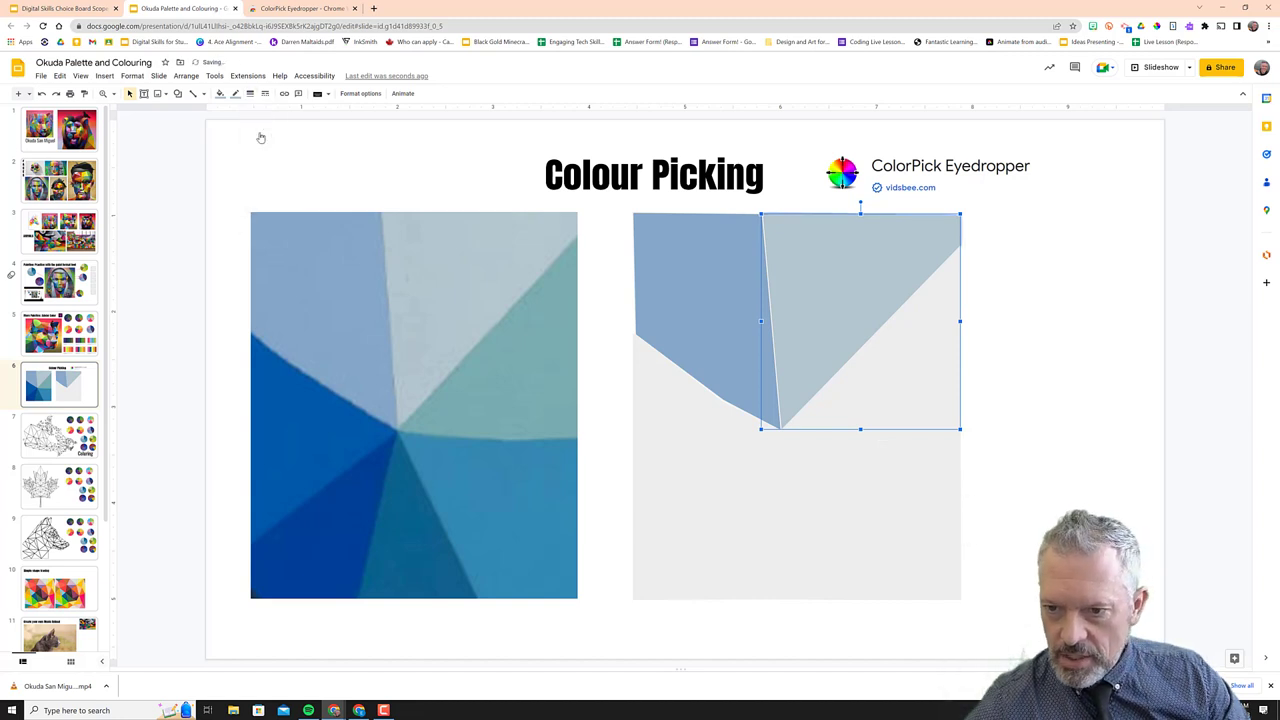
pyautogui.click(251, 94)
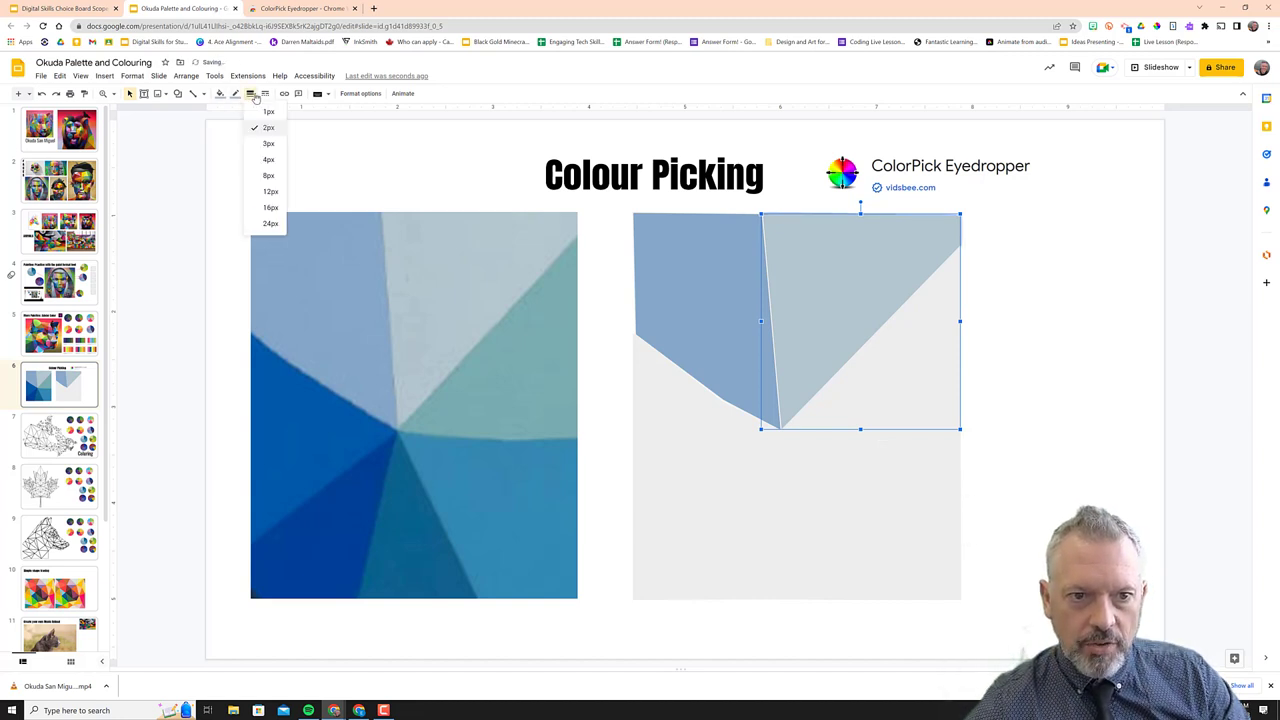
pyautogui.click(270, 161)
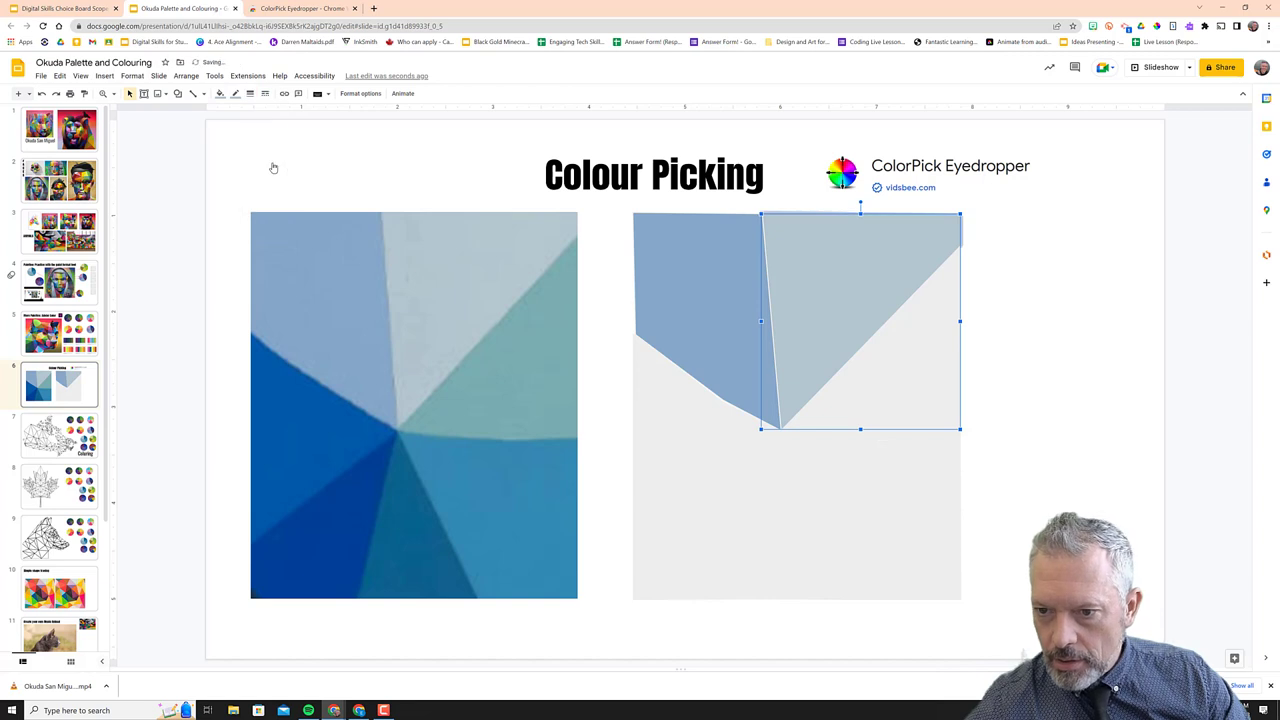
# Set the blue polygon's border colour to its matching custom blue swatch
pyautogui.click(798, 326)
pyautogui.click(739, 327)
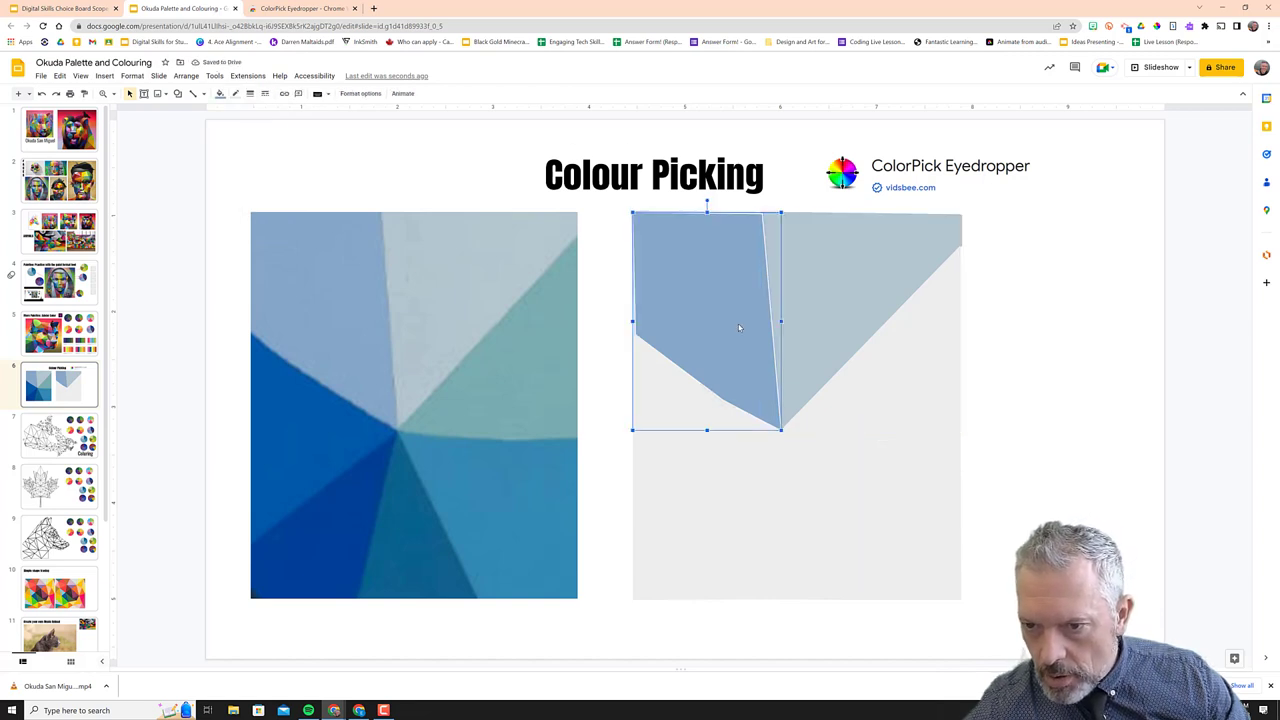
pyautogui.click(818, 281)
pyautogui.click(741, 299)
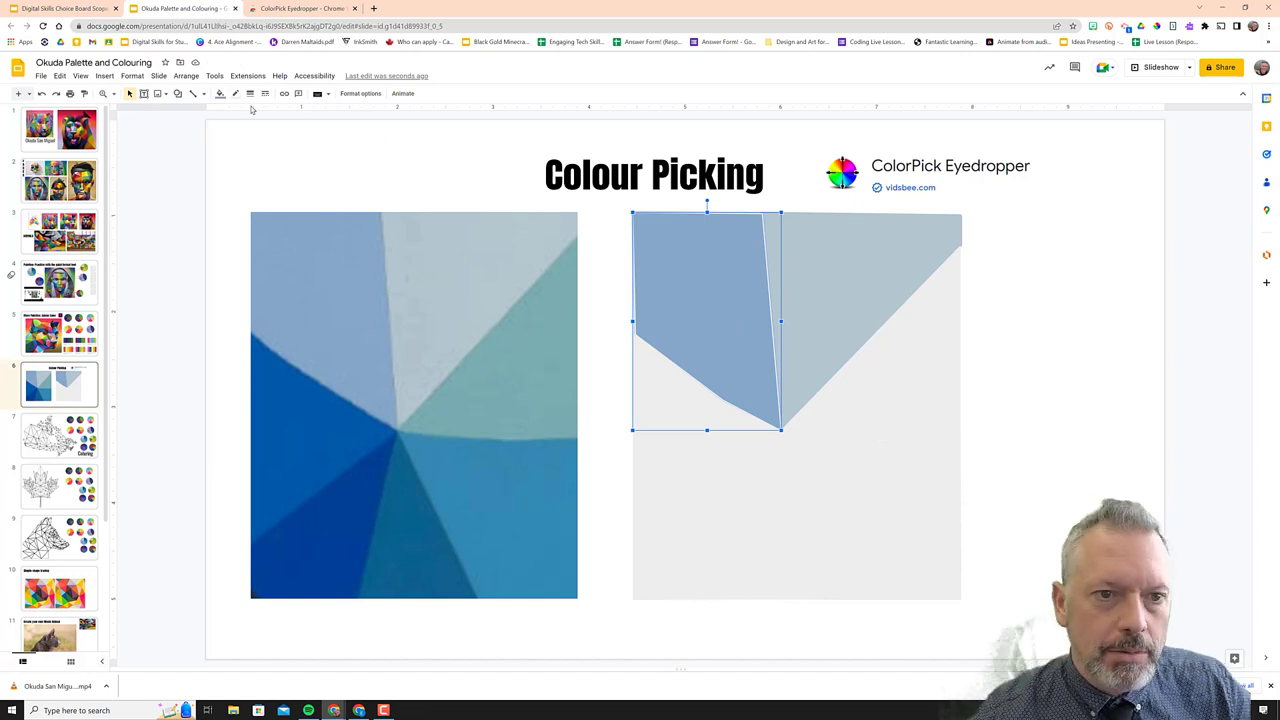
pyautogui.click(236, 94)
pyautogui.click(390, 158)
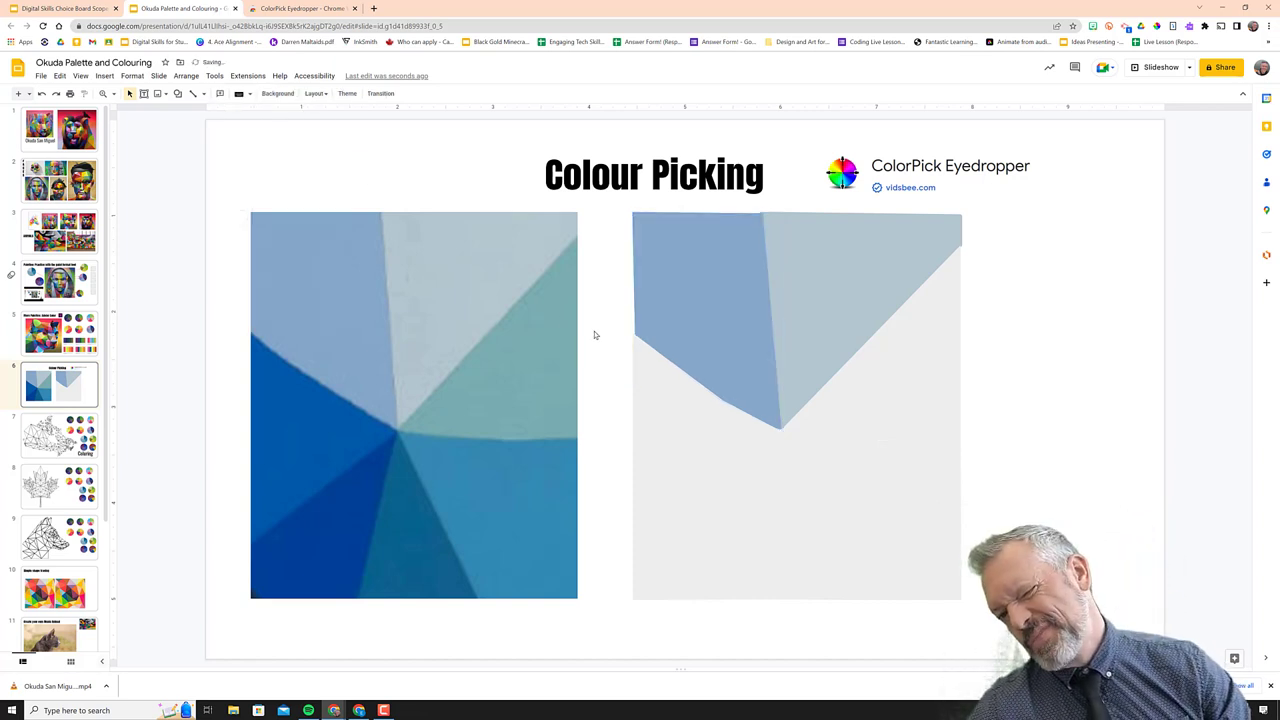
# Set the grey triangle's border weight back to 2px
pyautogui.click(868, 232)
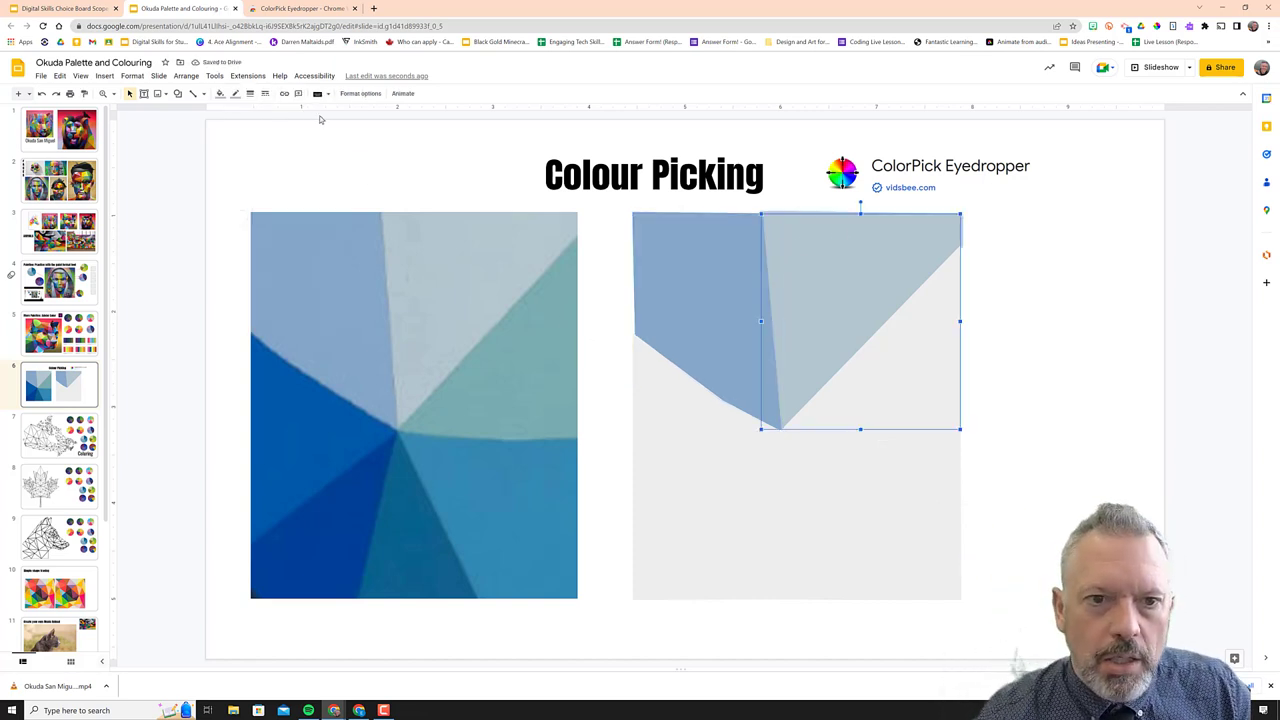
pyautogui.click(250, 95)
pyautogui.click(269, 128)
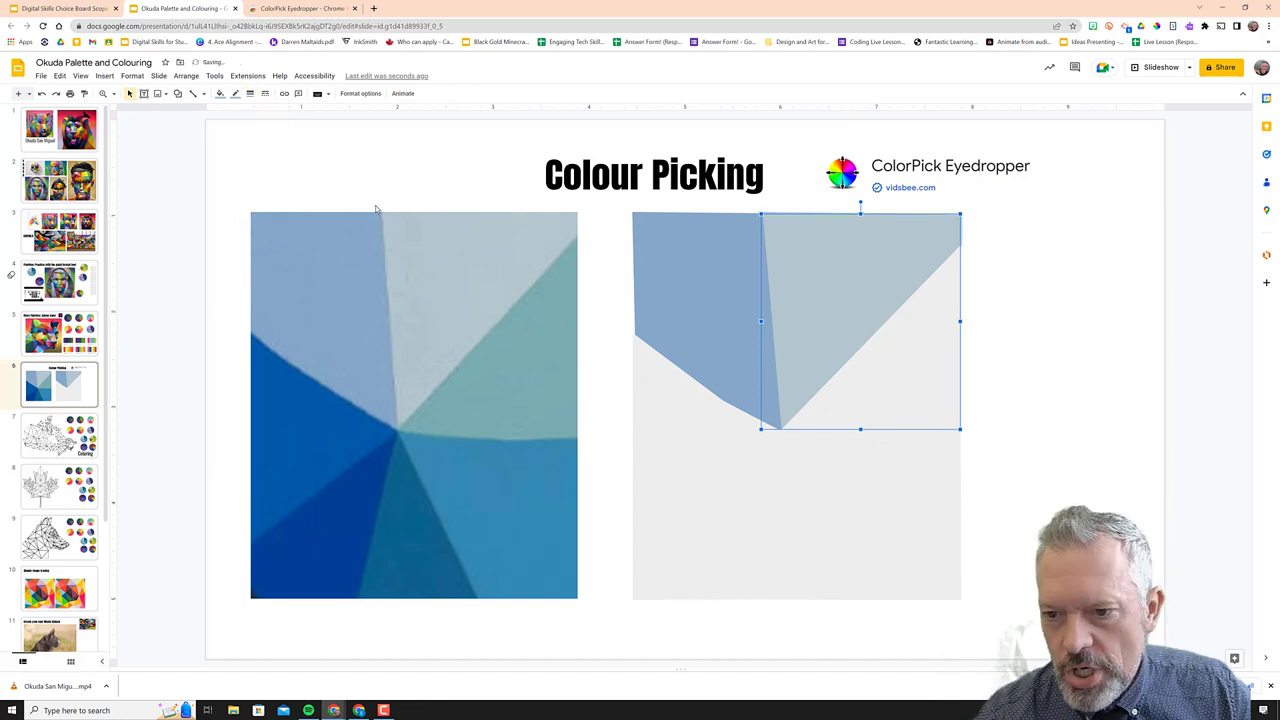
pyautogui.click(390, 134)
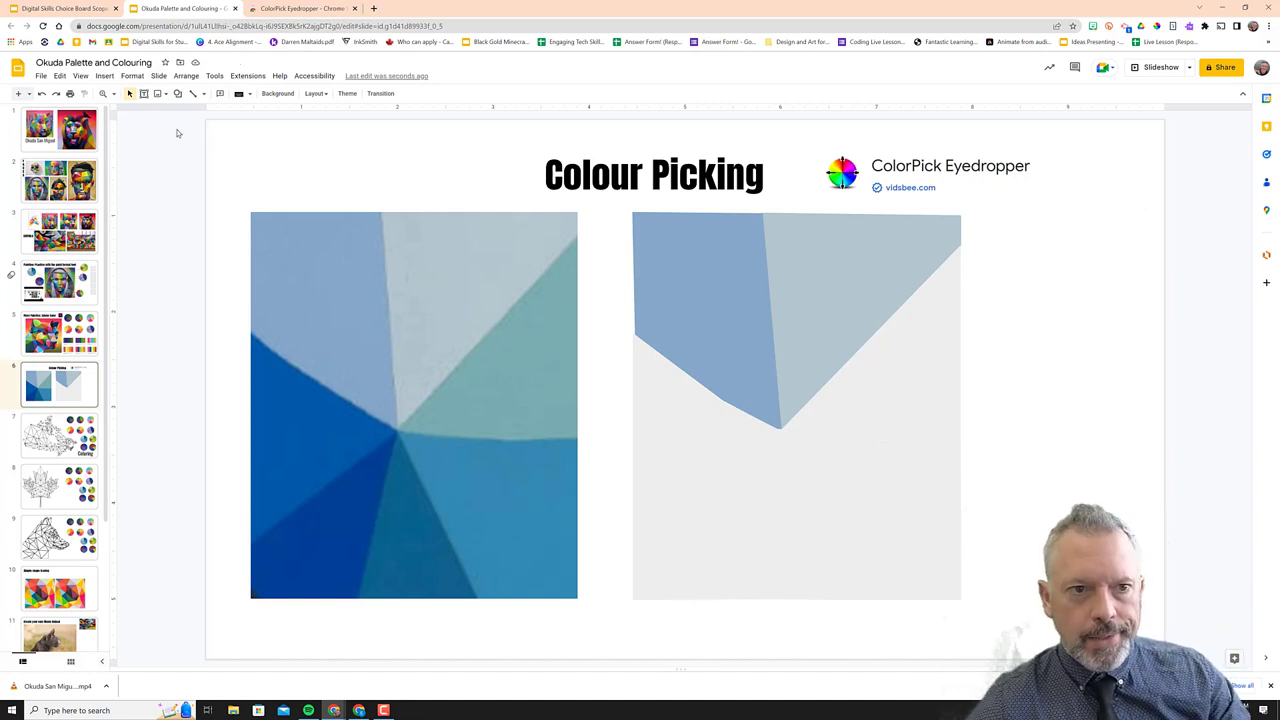
# Check the blue polygon's fill colour palette, leaving its fill unchanged
pyautogui.click(708, 231)
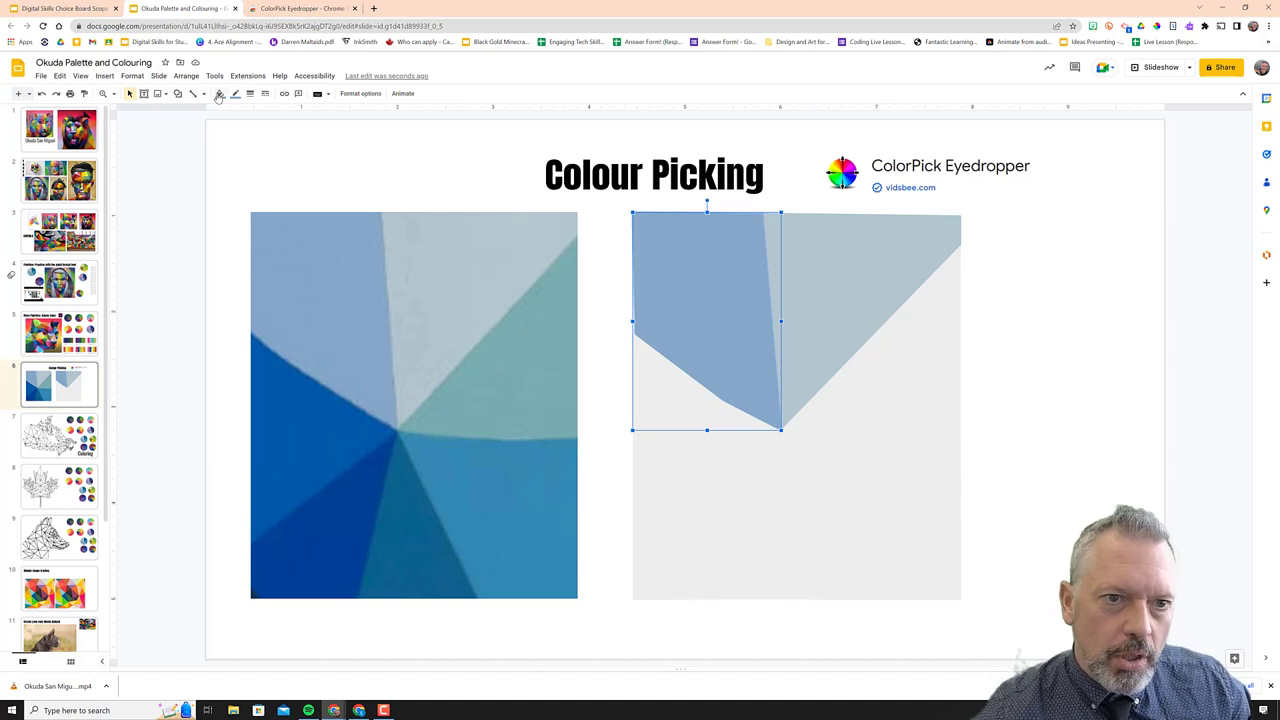
pyautogui.click(219, 96)
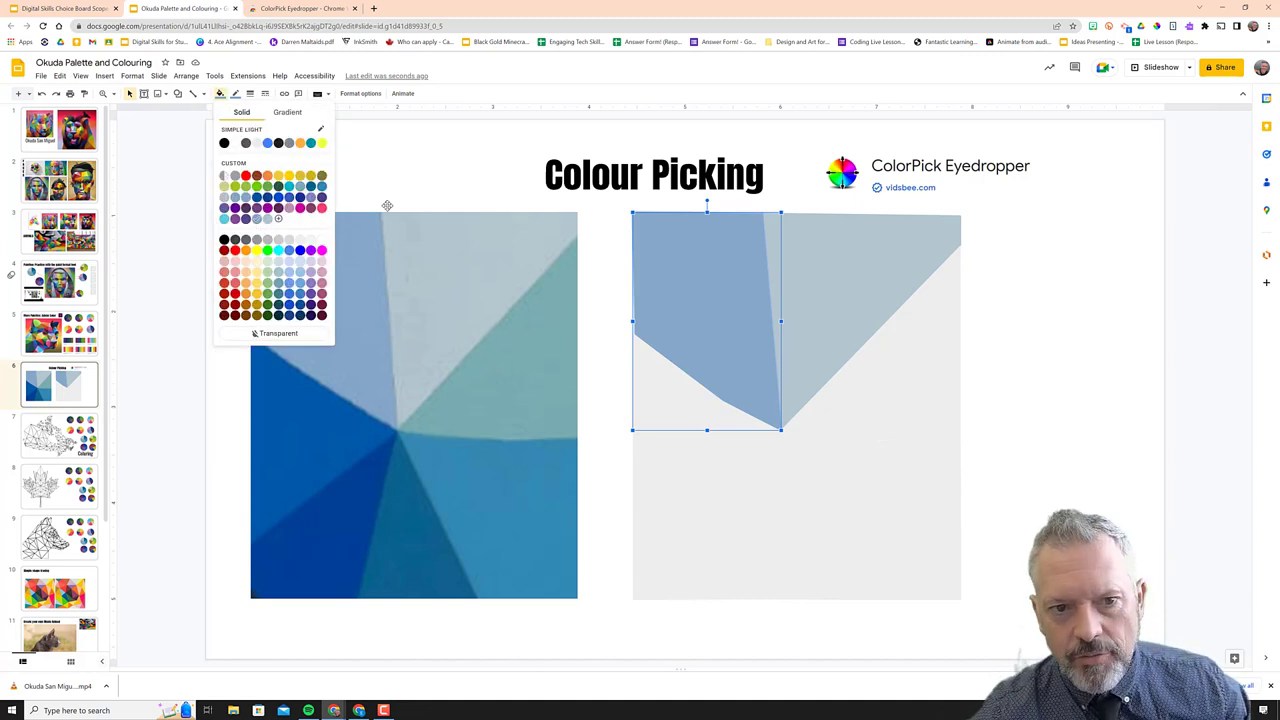
pyautogui.click(400, 178)
# Sample the teal 7AADB1 from the left painting with ColorPick
pyautogui.click(911, 371)
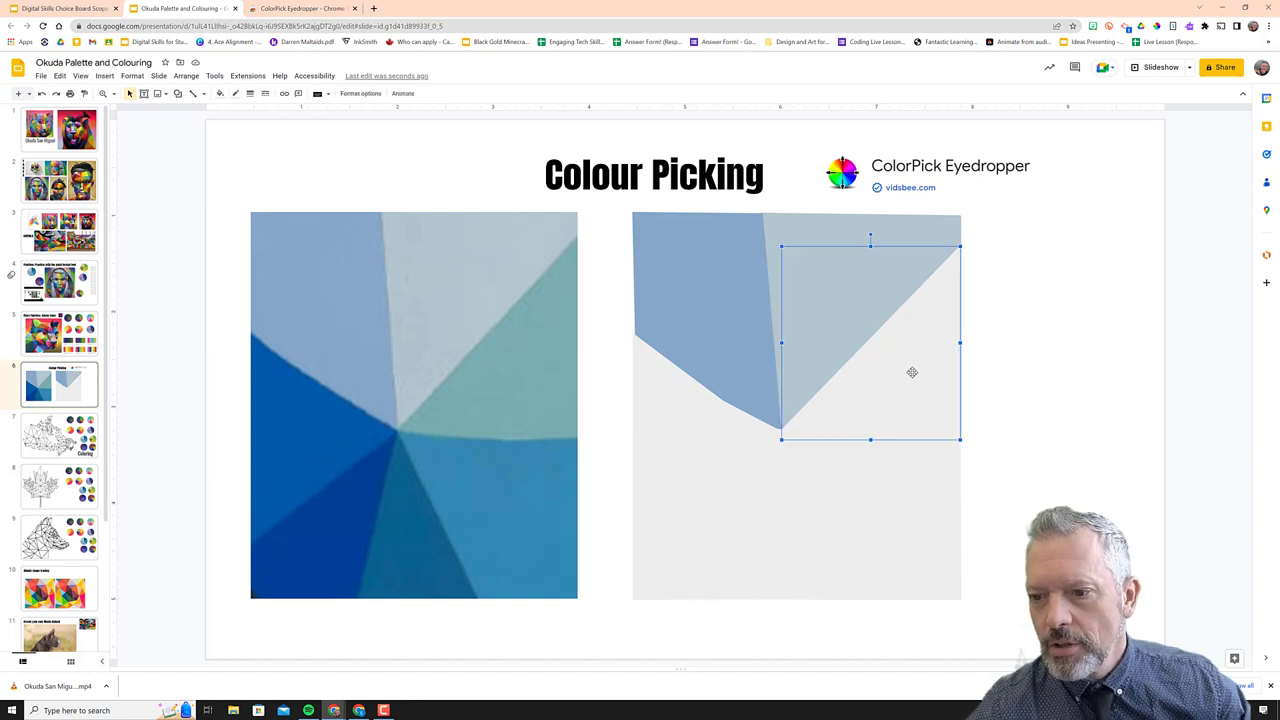
pyautogui.click(1094, 244)
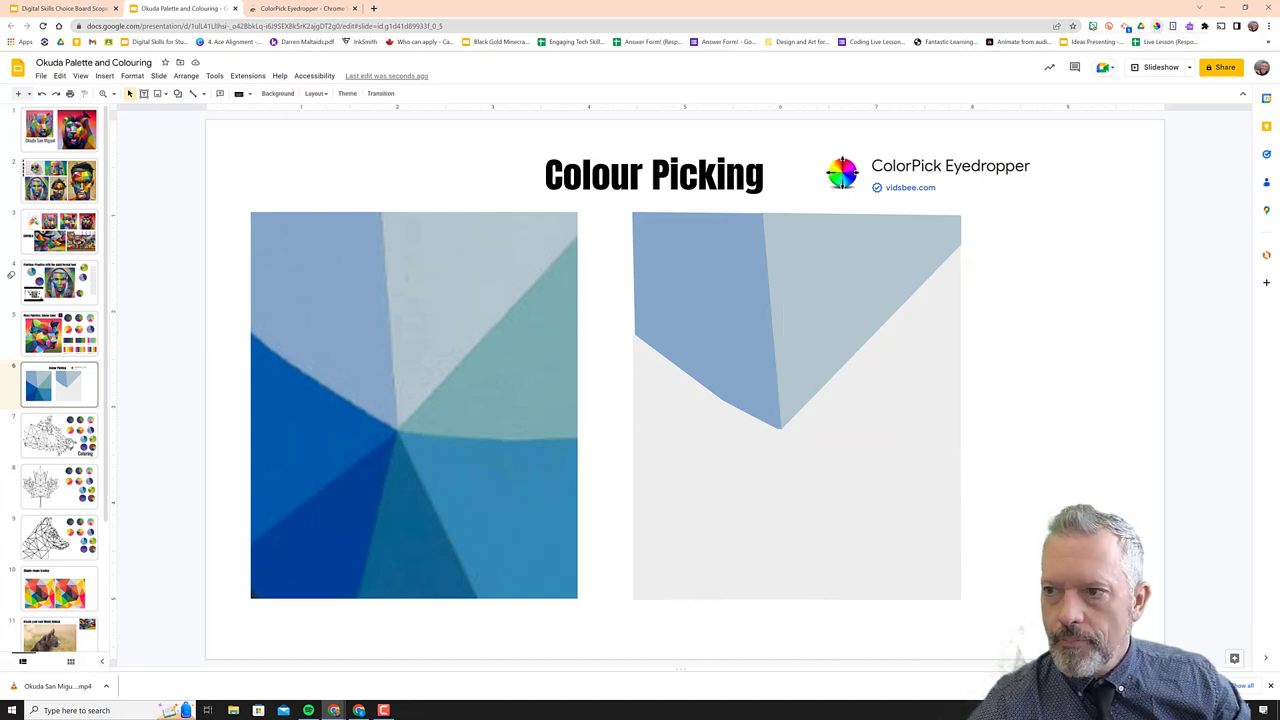
pyautogui.click(517, 372)
pyautogui.hotkey('ctrl', 'c')
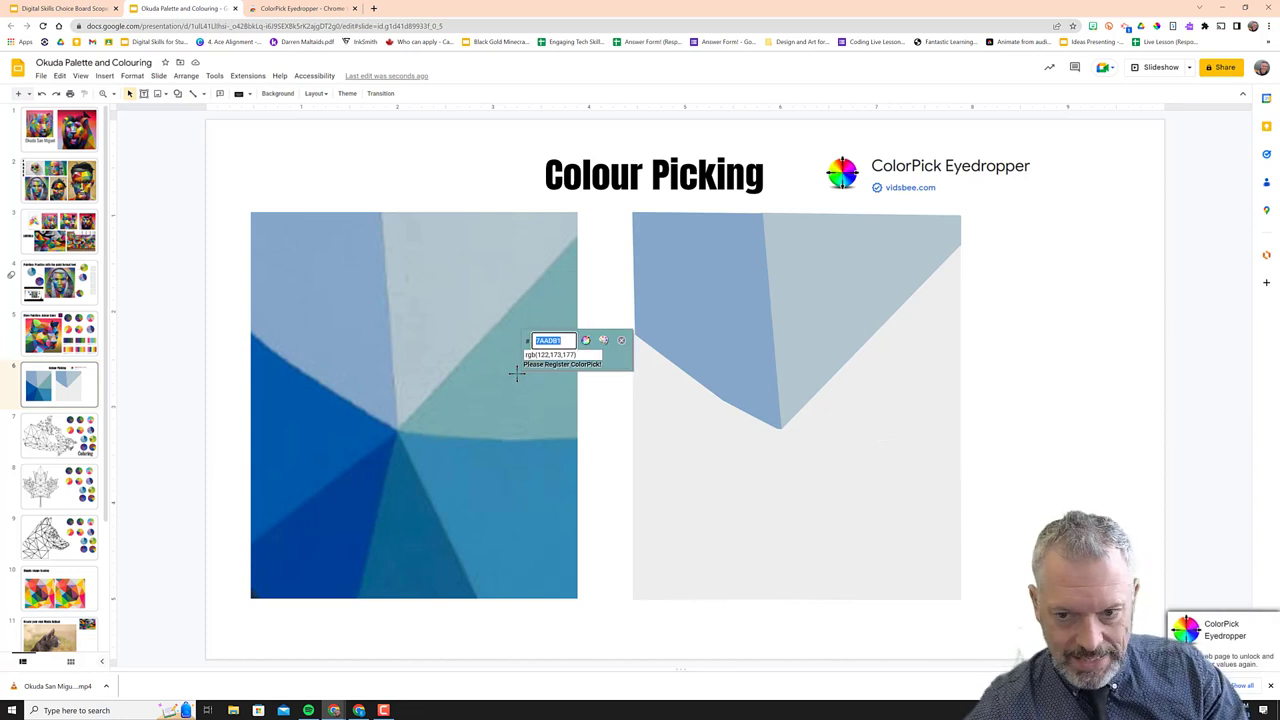
pyautogui.press('Escape')
# Fill the lower-right triangle with custom colour 7AADB1
pyautogui.click(917, 363)
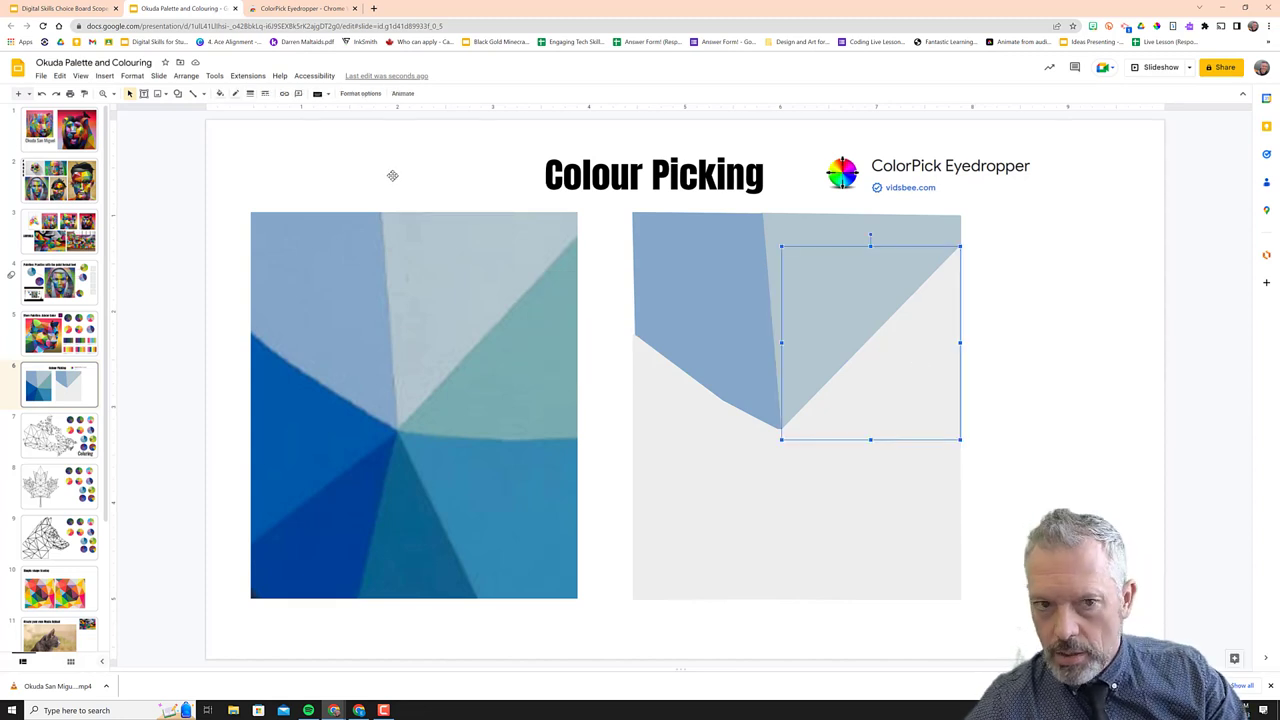
pyautogui.click(220, 93)
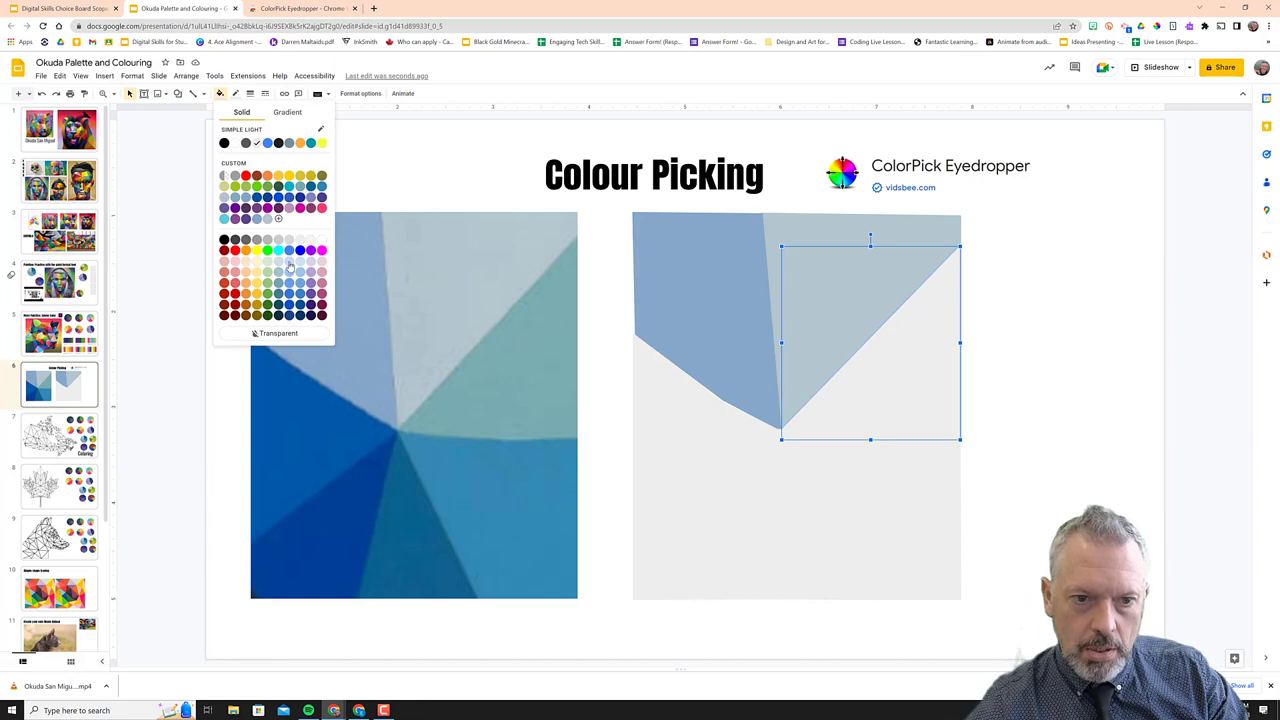
pyautogui.click(279, 218)
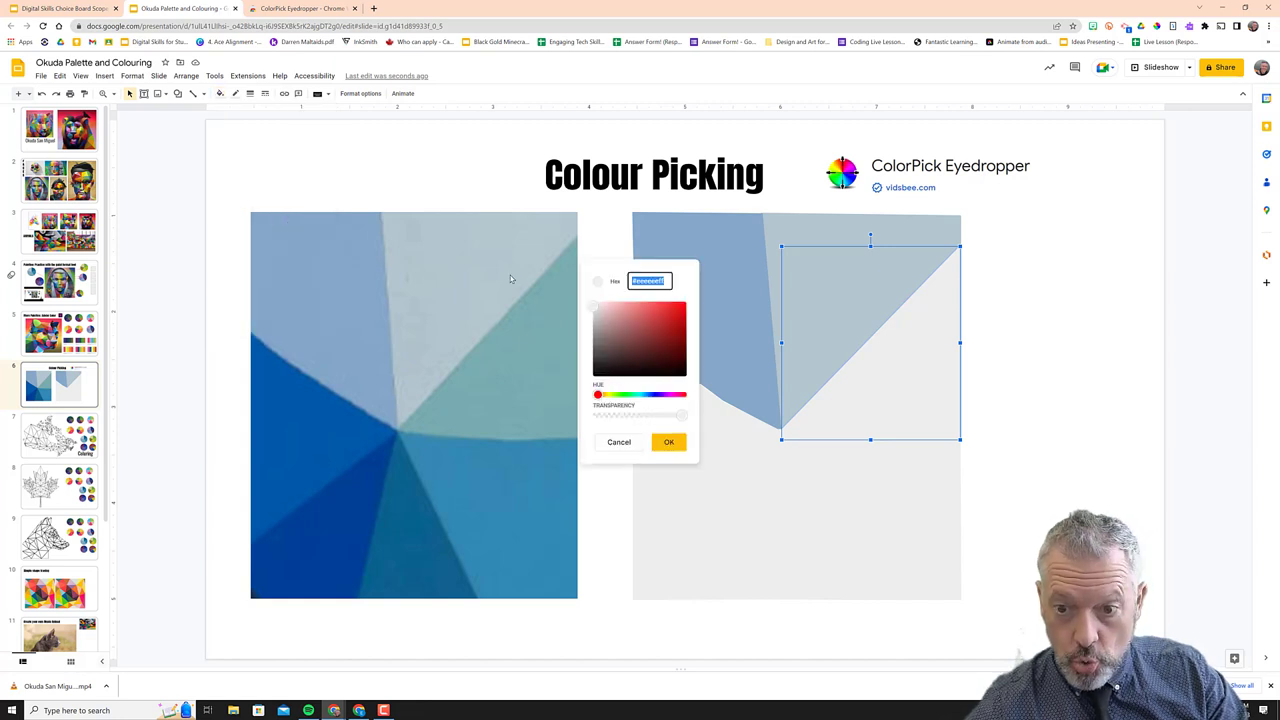
pyautogui.hotkey('ctrl', 'v')
pyautogui.press('Return')
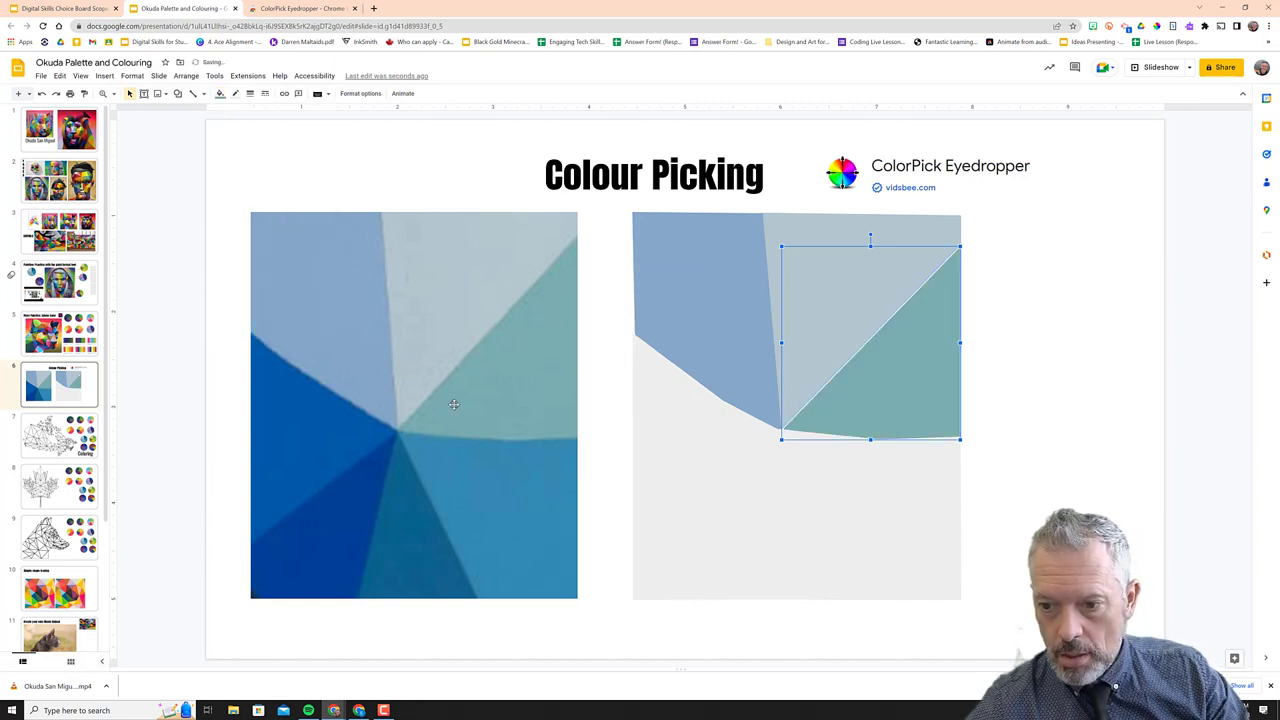
# Give the teal triangle a matching 7AADB1 border
pyautogui.click(1060, 271)
pyautogui.click(893, 357)
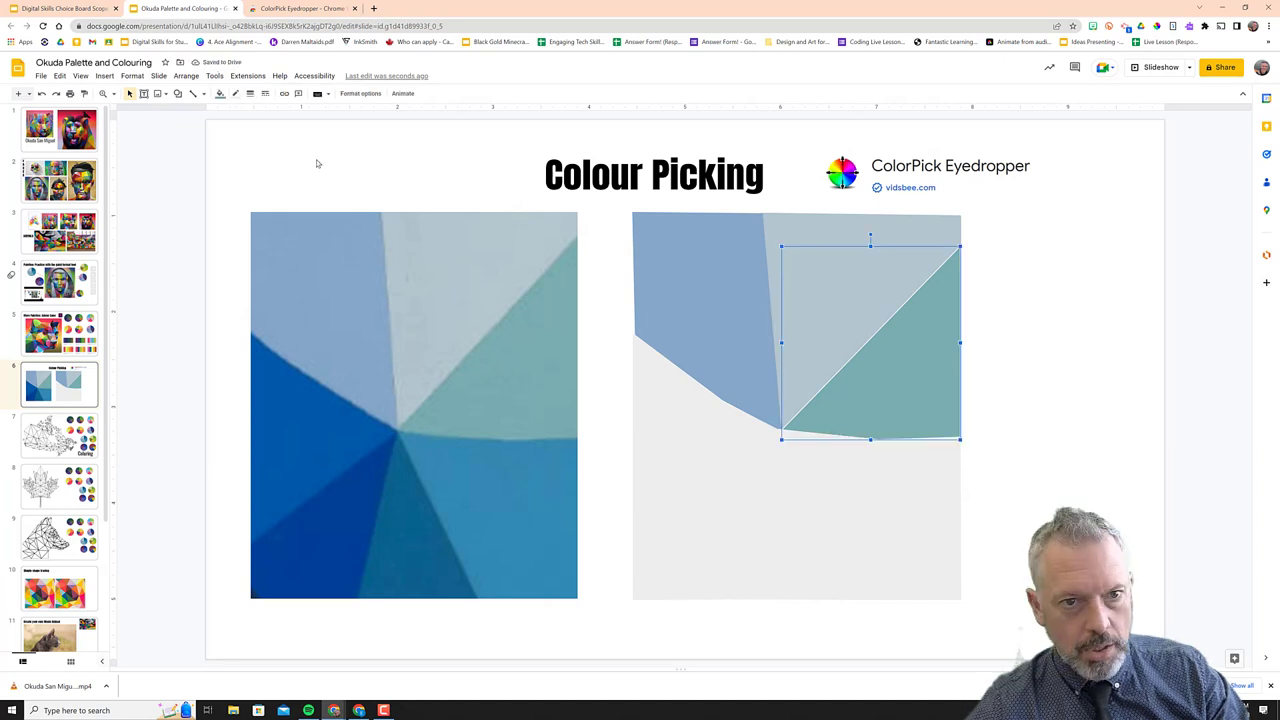
pyautogui.click(235, 93)
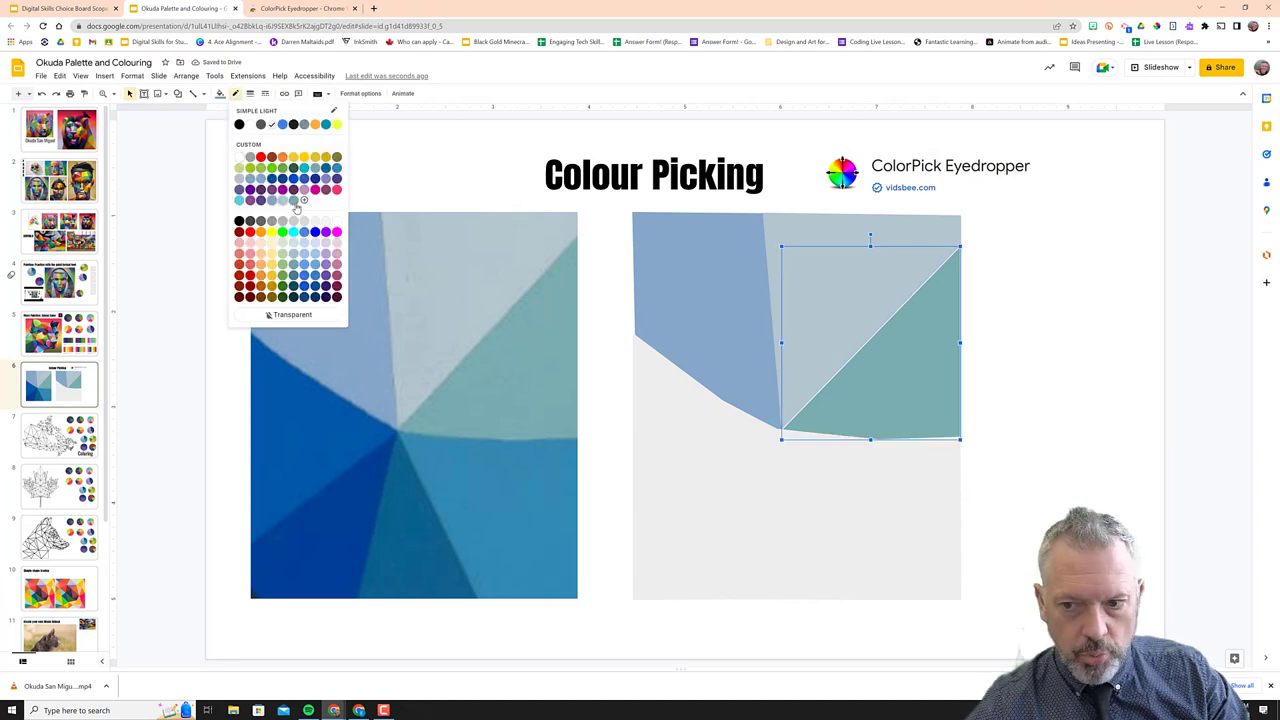
pyautogui.click(294, 201)
pyautogui.click(203, 323)
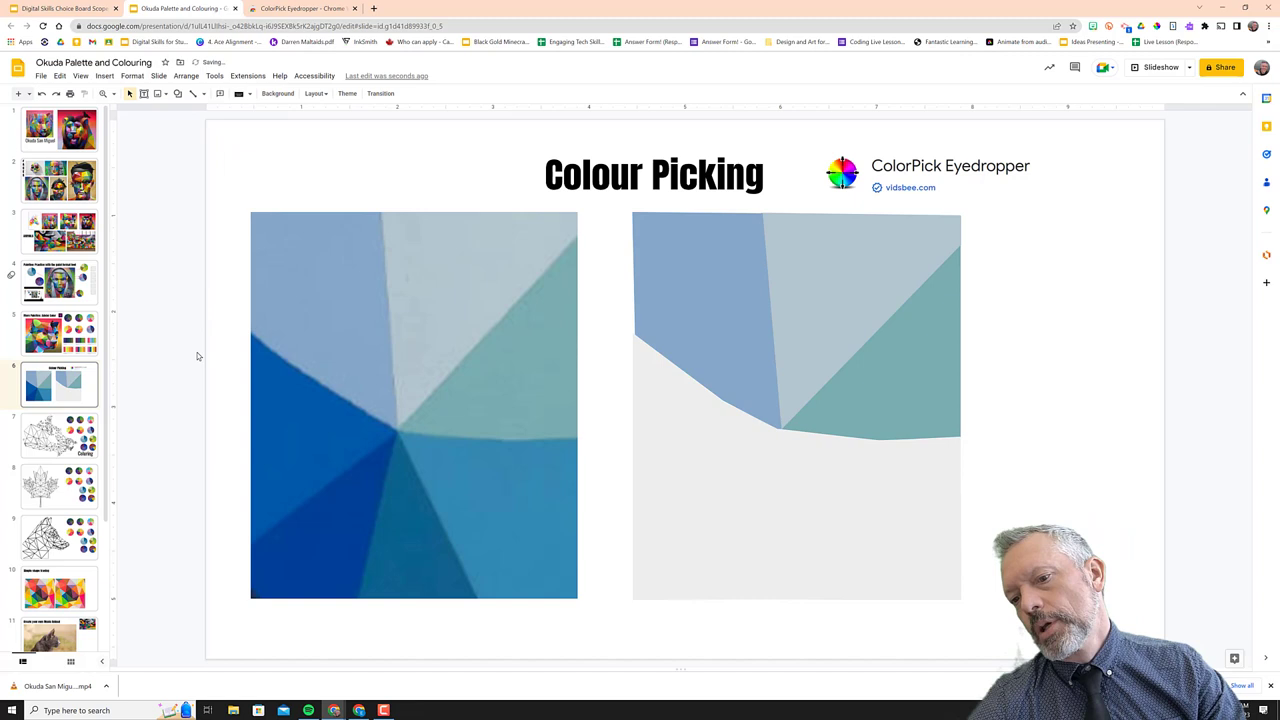